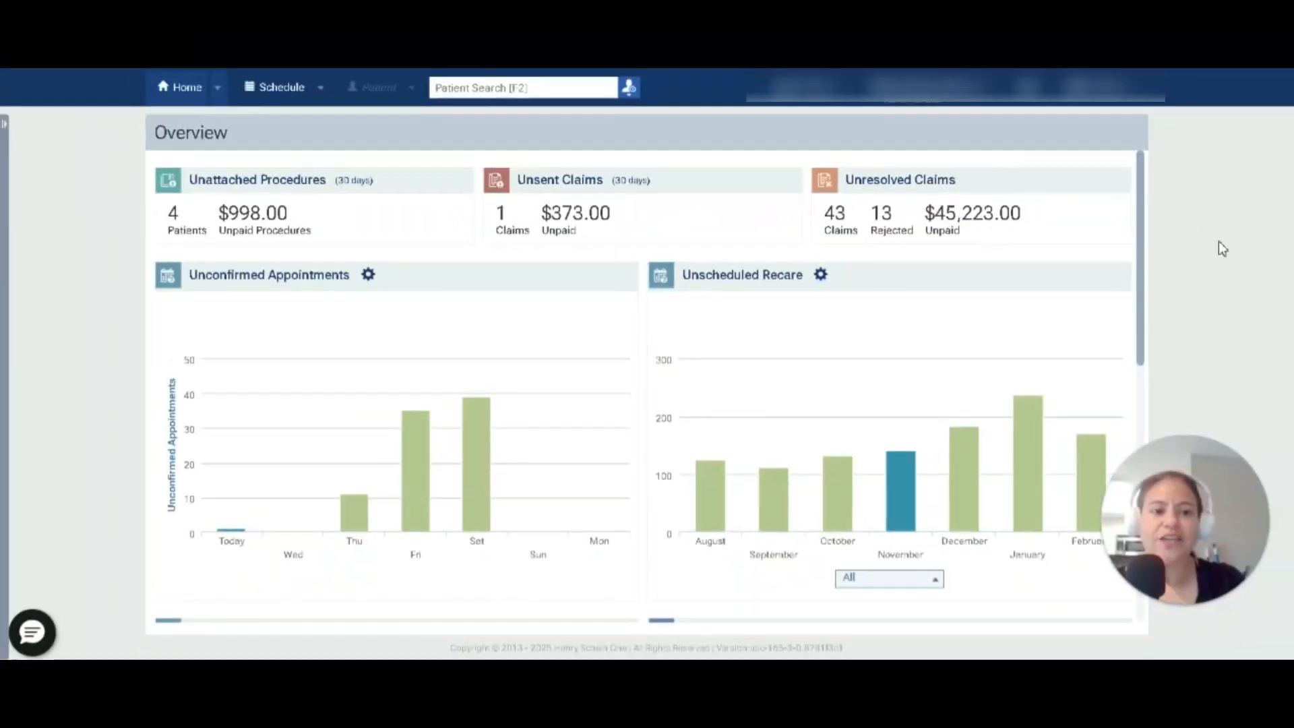
Open the Power Reporting page
drag(1205, 247, 1282, 237)
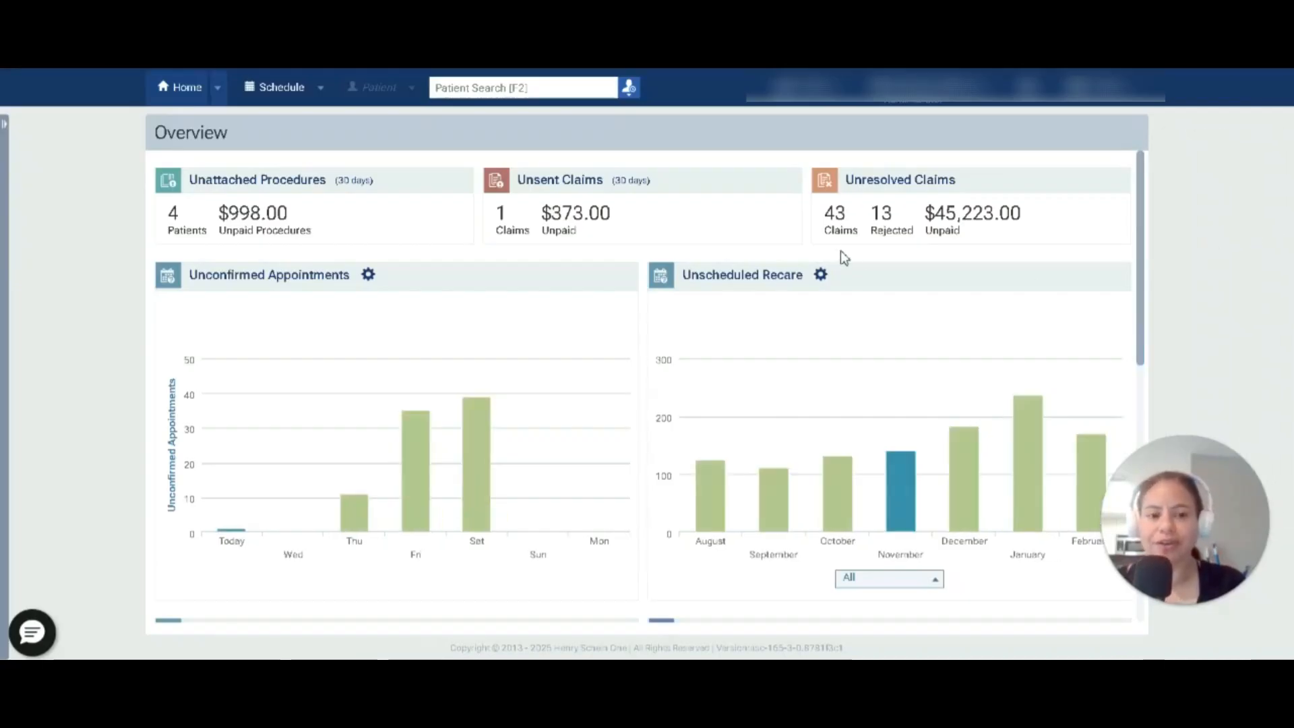
click(218, 95)
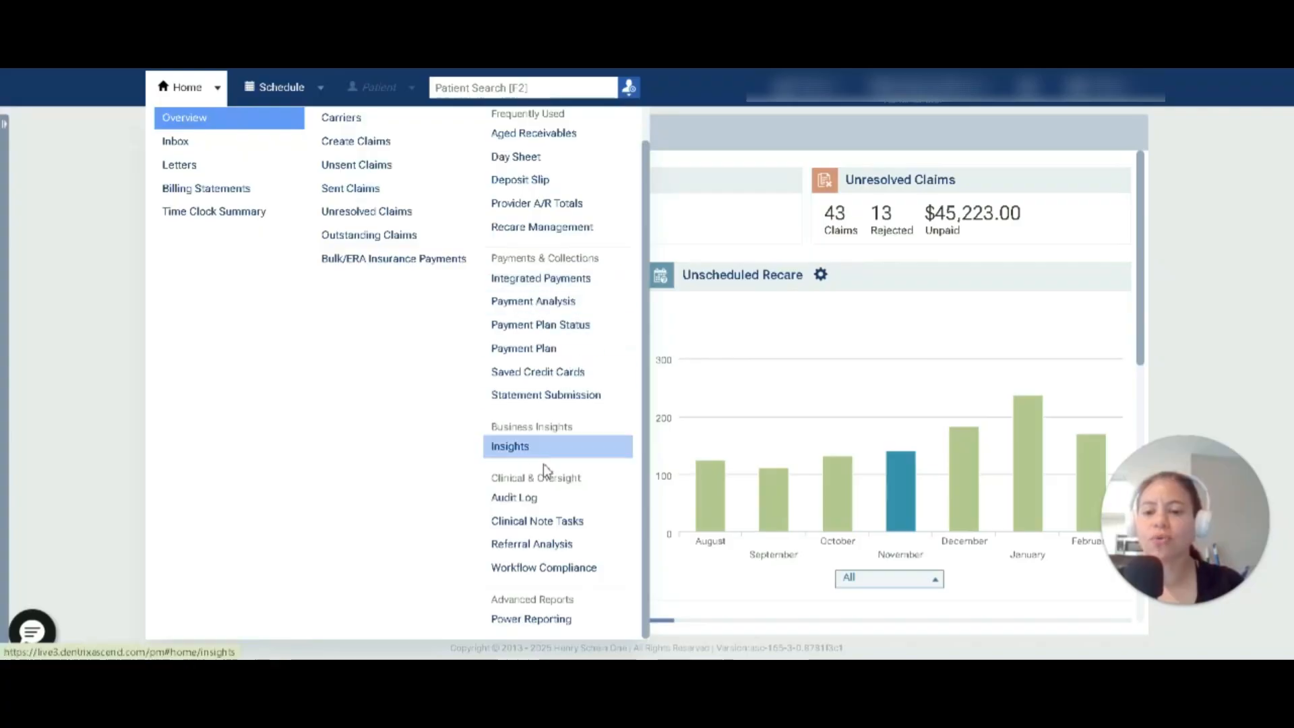
click(550, 620)
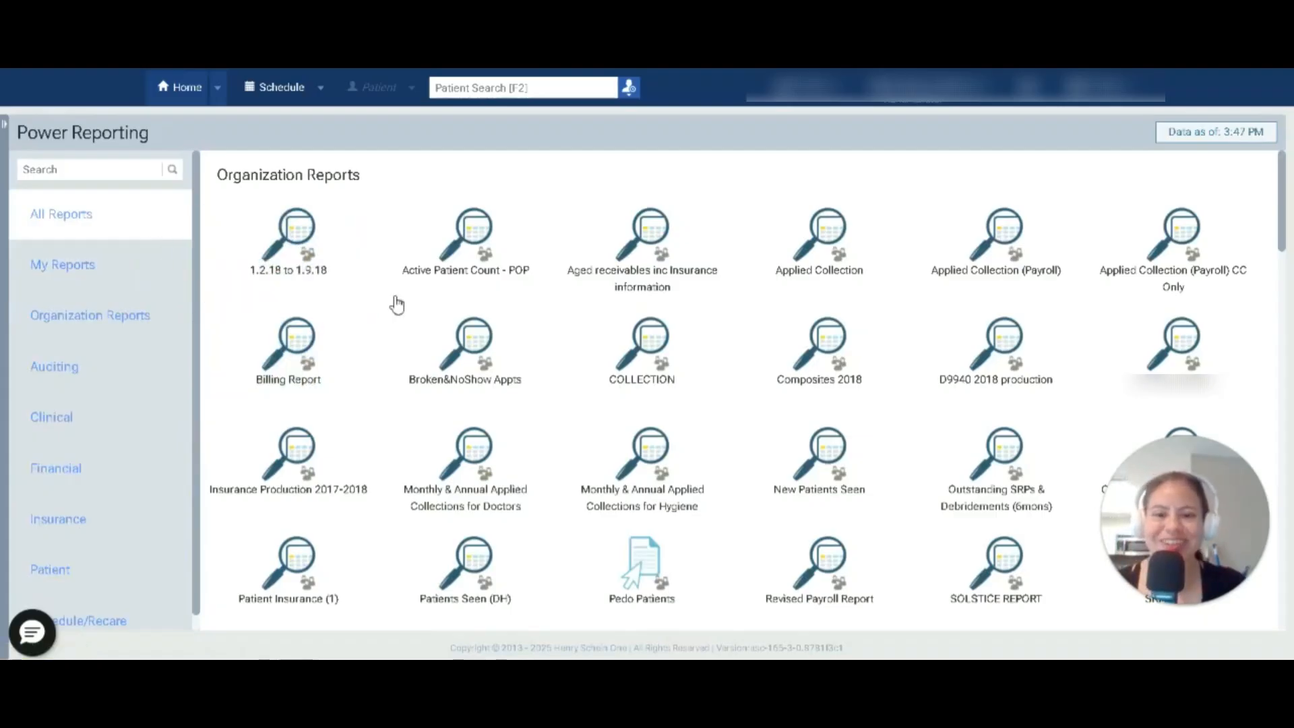
Look through the full report list, My Reports and the Organization Reports
scroll(404, 304, down, 15)
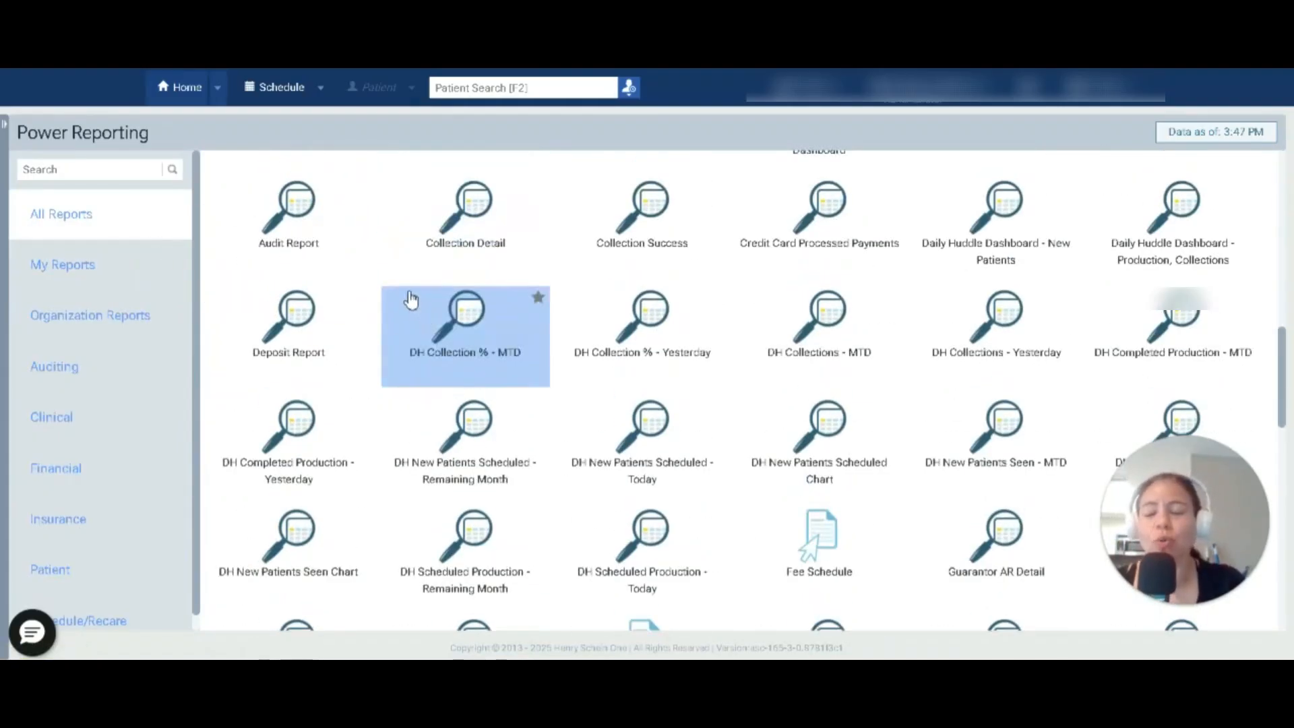
scroll(432, 317, up, 5)
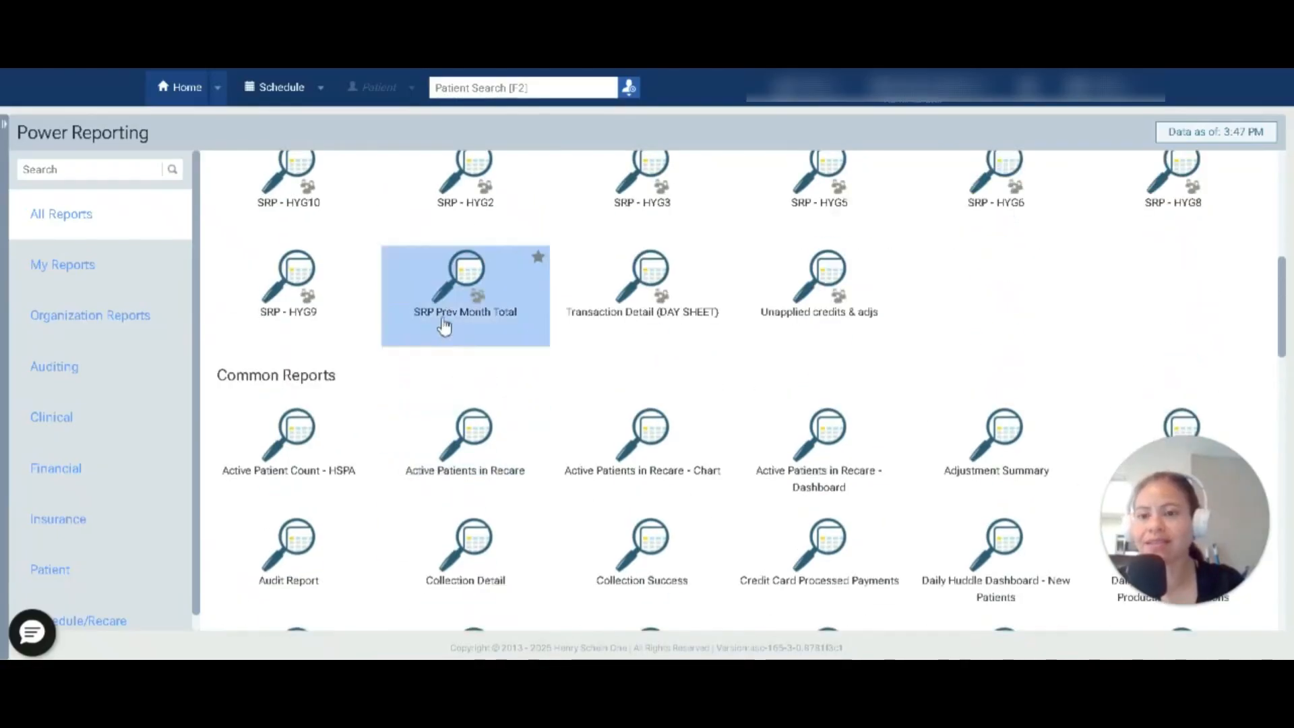
scroll(444, 327, up, 5)
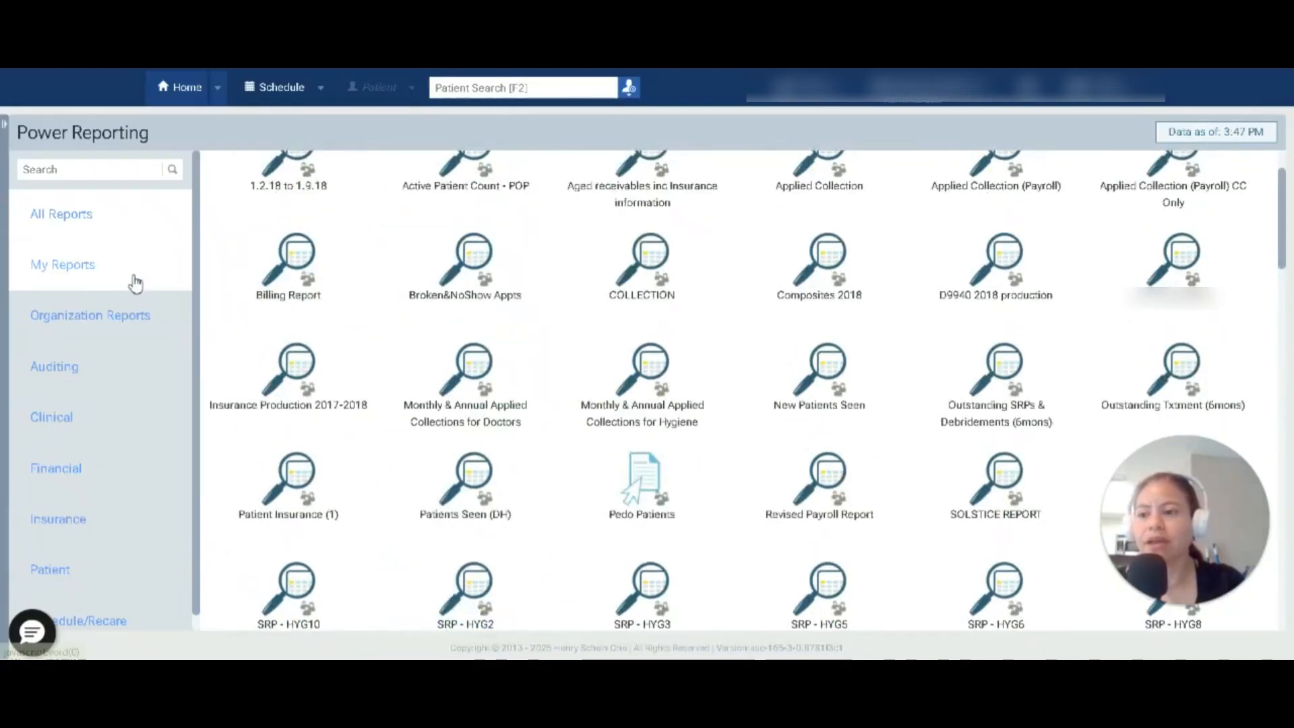
click(135, 283)
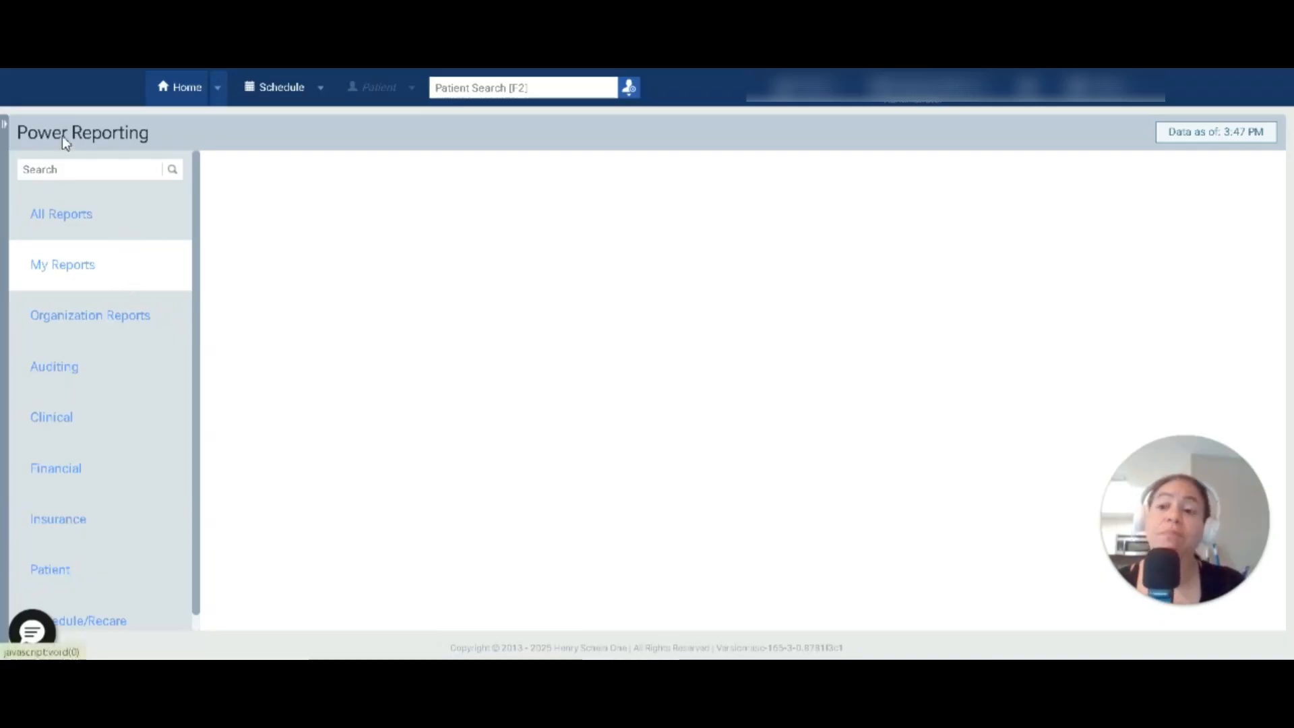
click(87, 333)
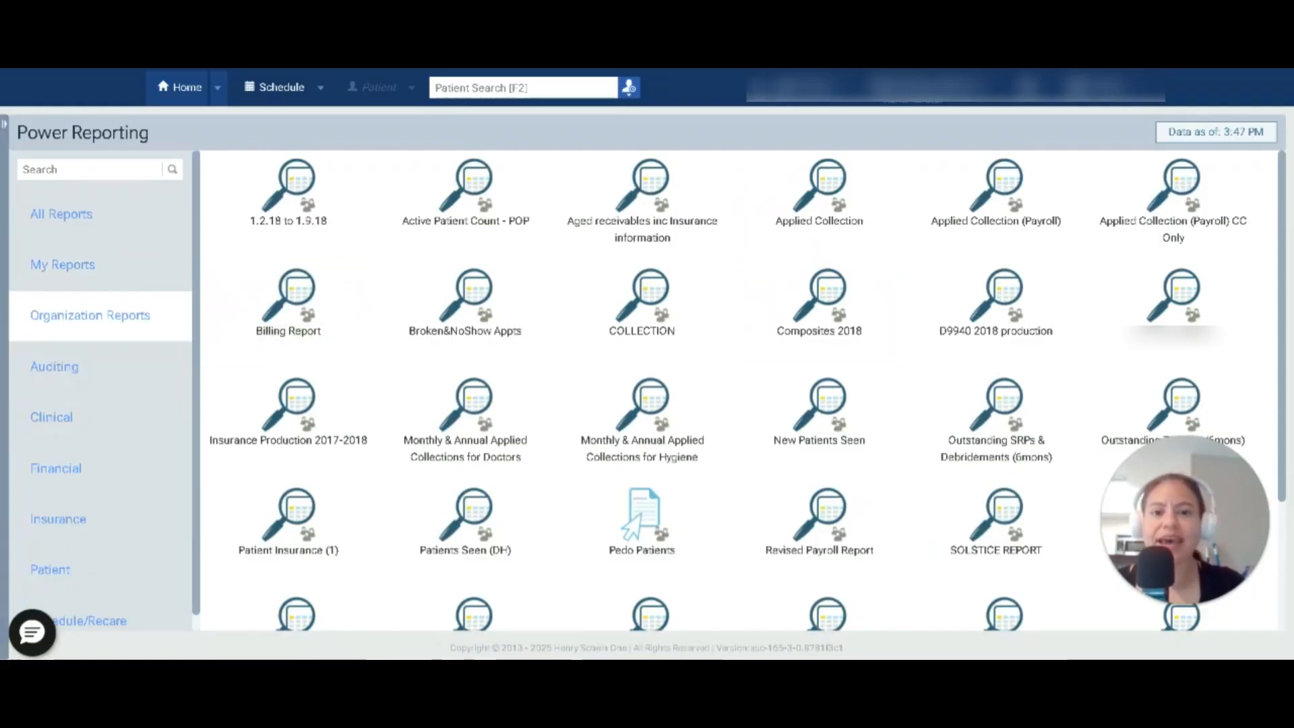
scroll(685, 270, down, 3)
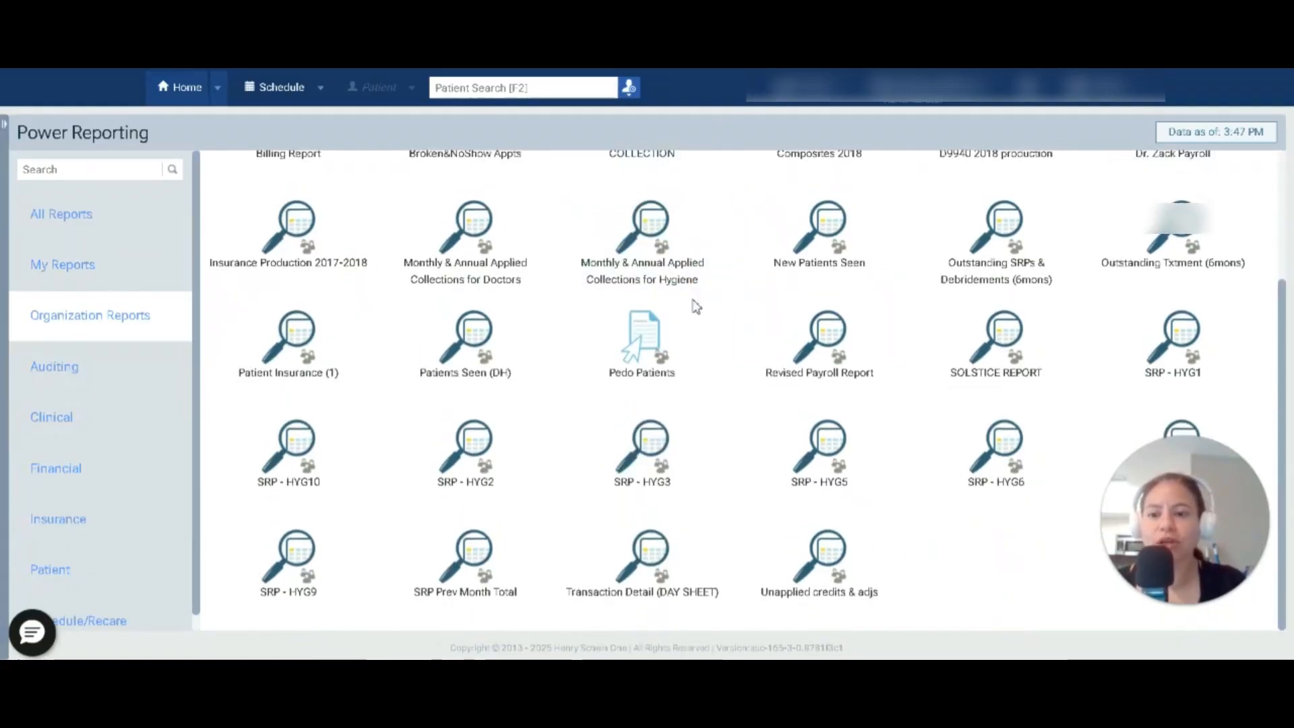
scroll(694, 310, up, 3)
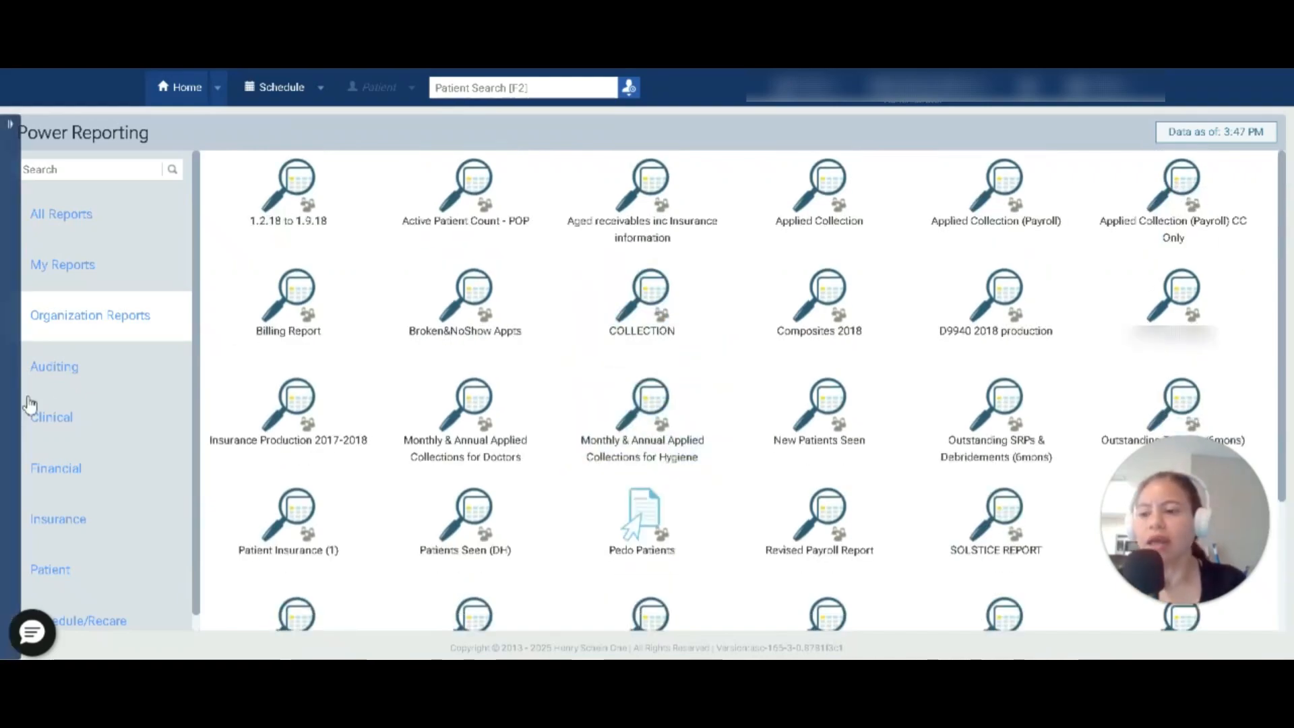
Browse the Auditing, Clinical, Financial, Patient and Schedule/Recare report categories
click(70, 378)
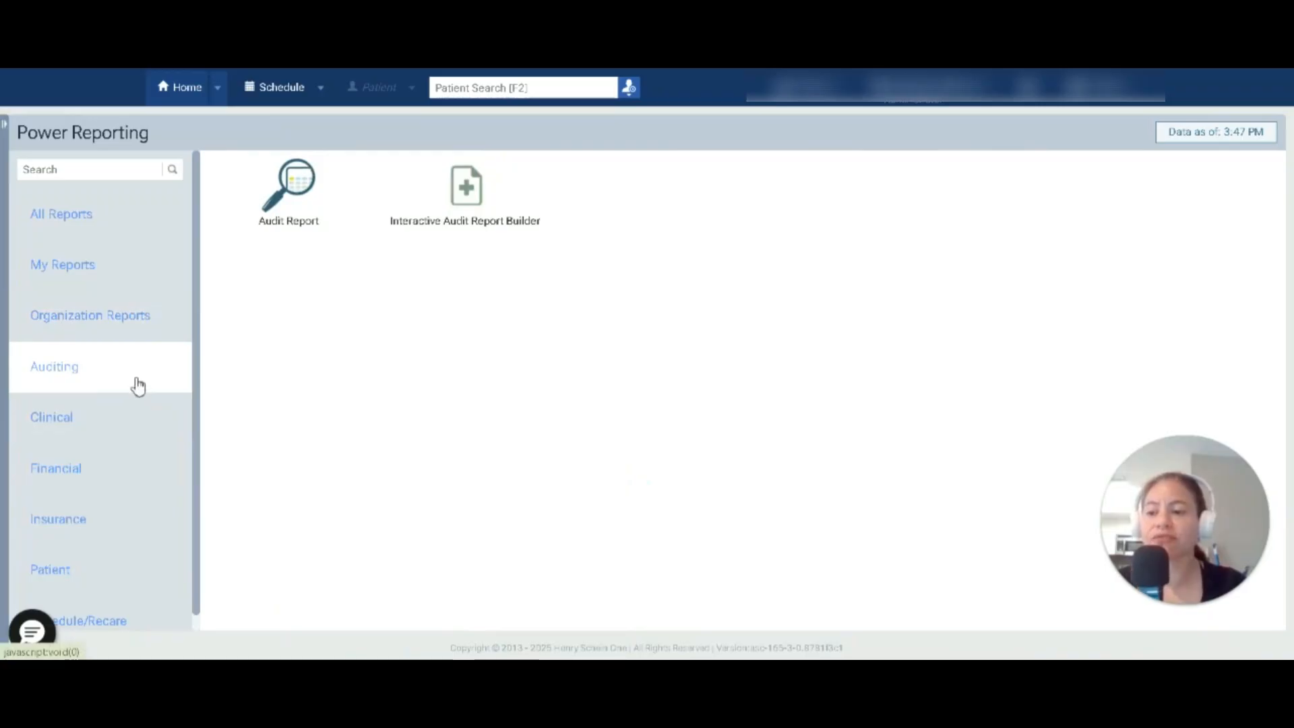
click(115, 438)
click(118, 471)
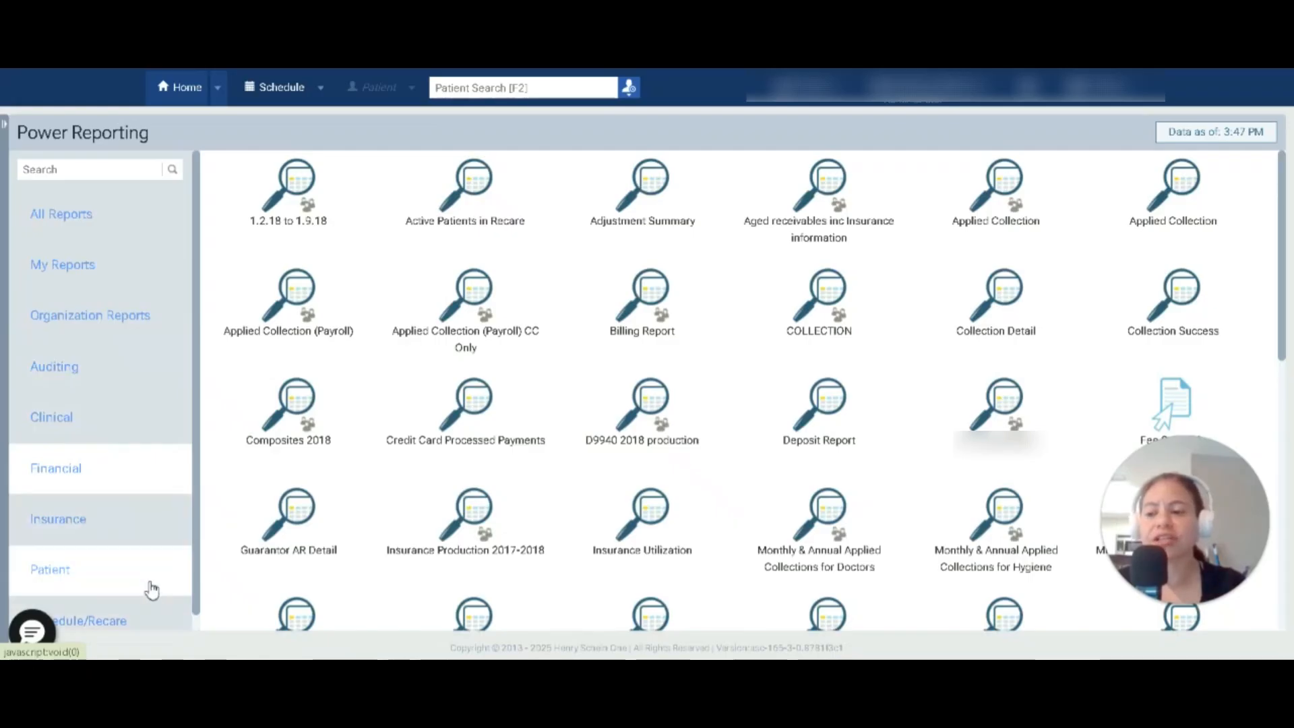
click(146, 587)
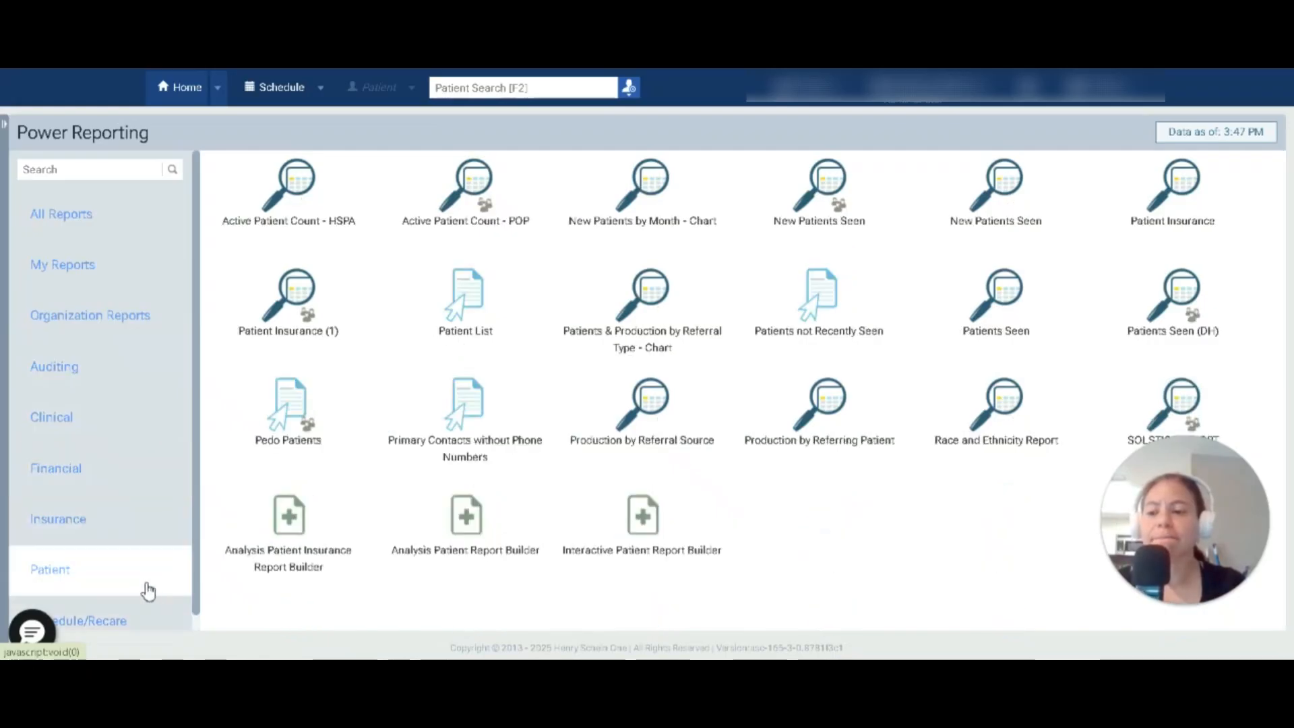
click(148, 630)
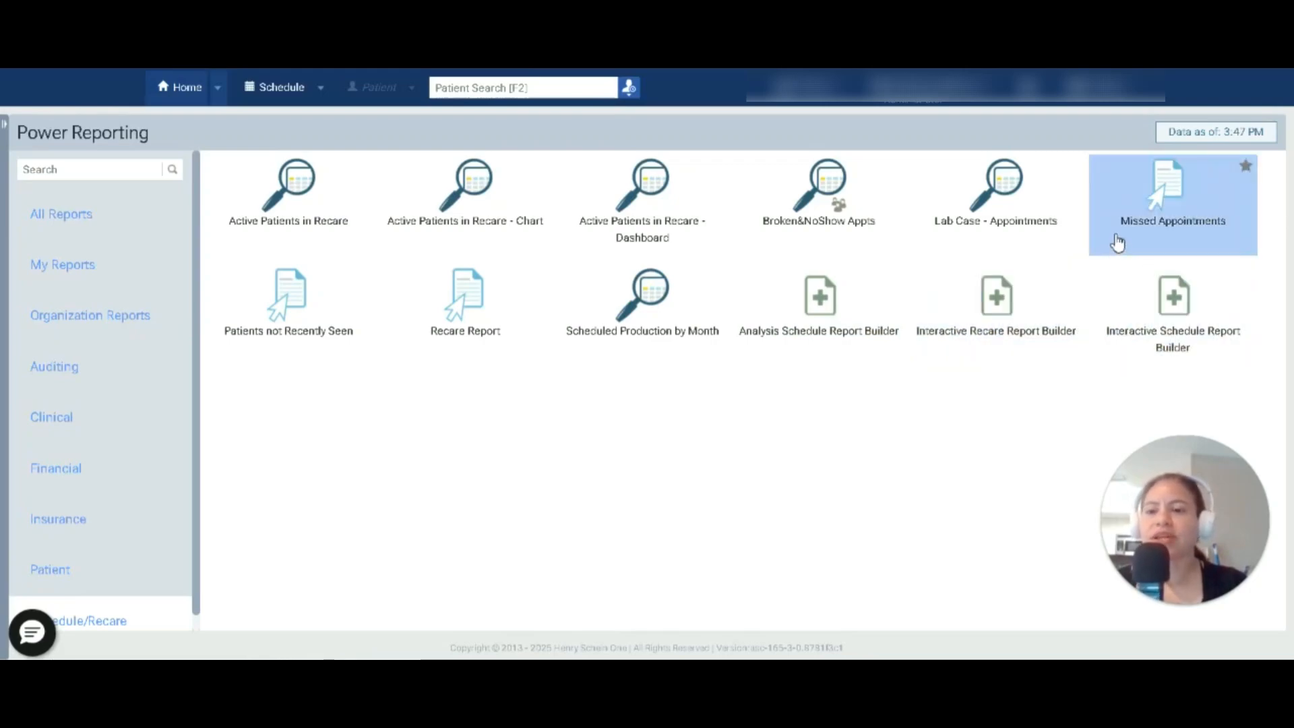
Open the Active Patients in Recare report and browse its available fields
click(291, 201)
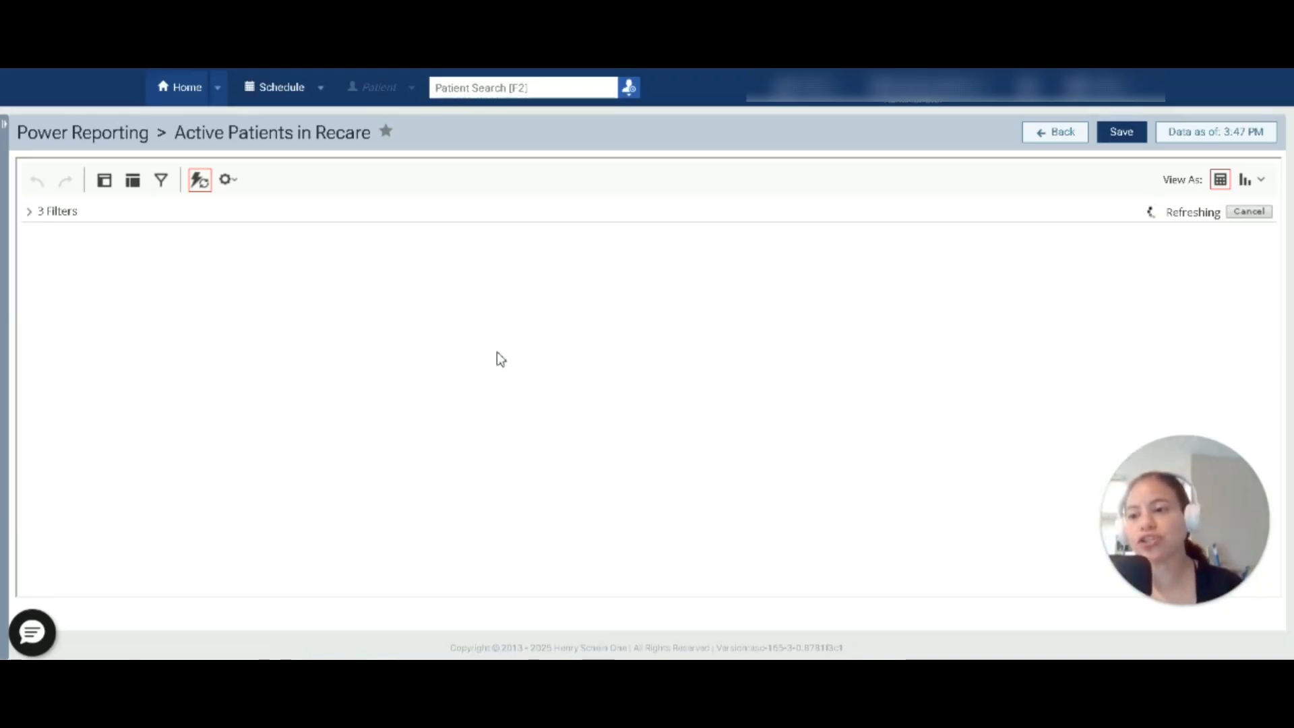
click(103, 182)
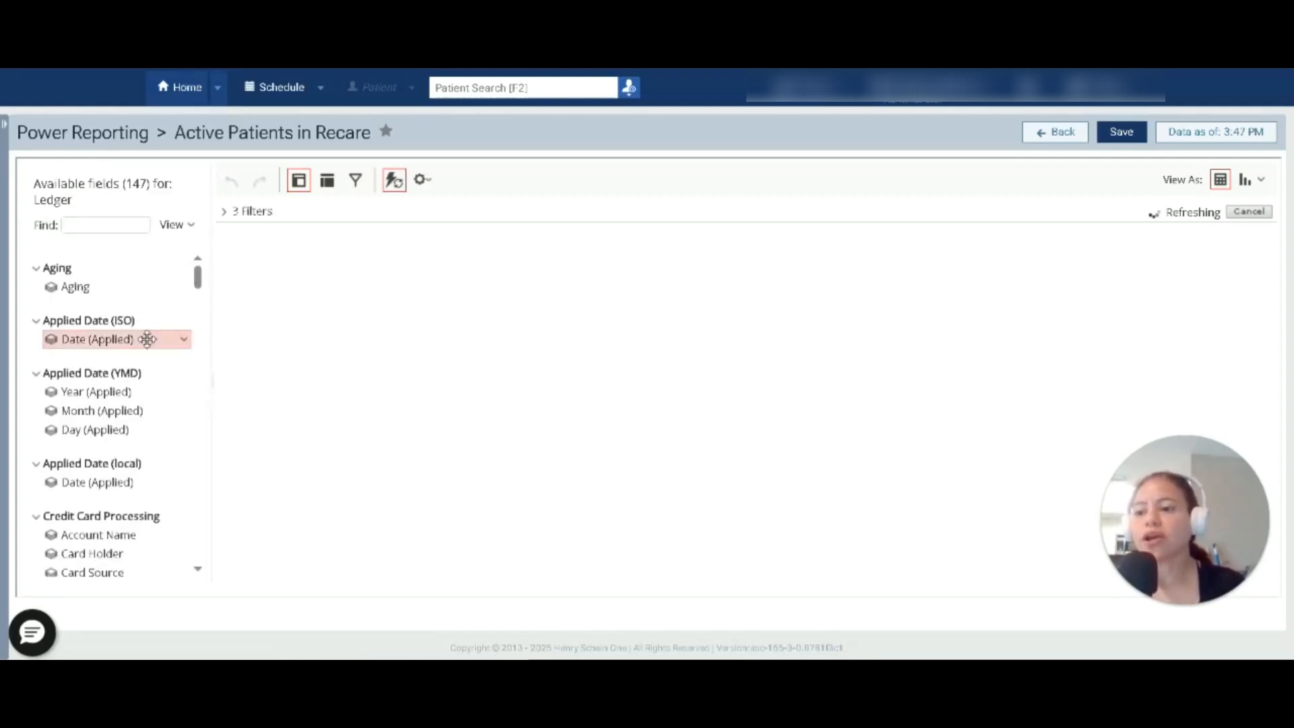
scroll(143, 383, down, 2)
scroll(143, 383, down, 8)
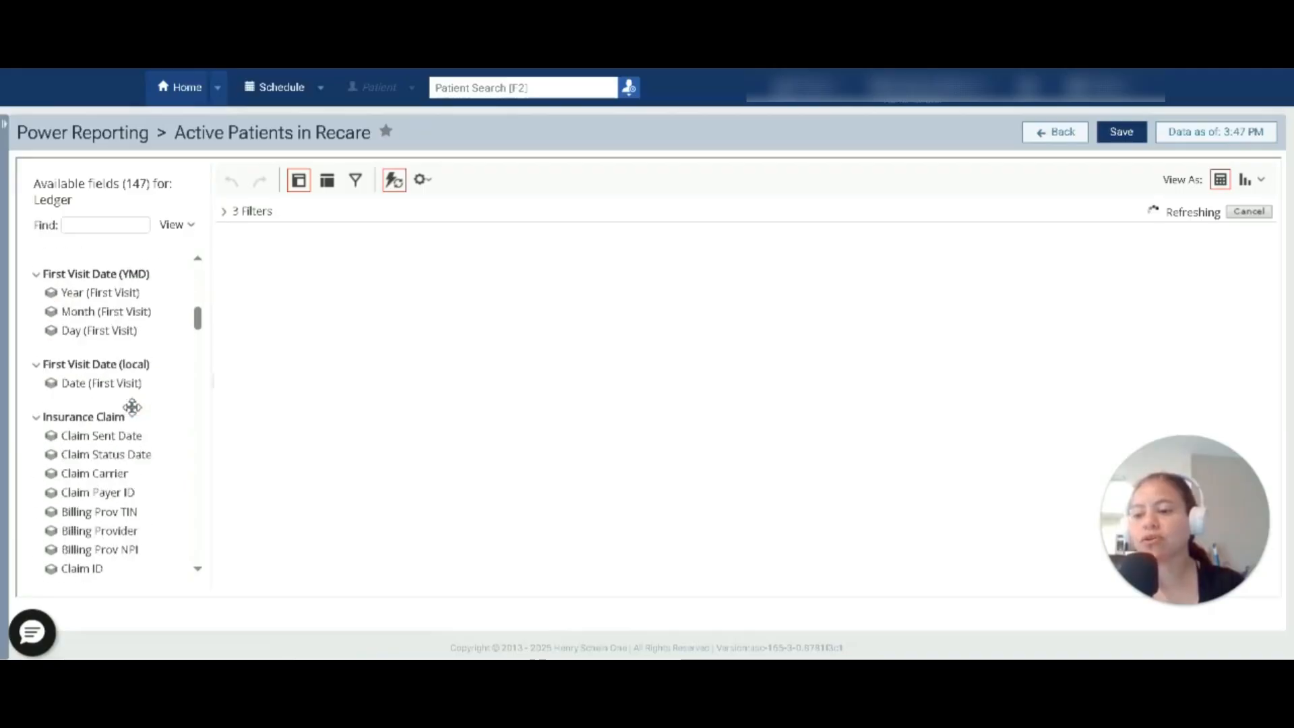
scroll(135, 412, down, 12)
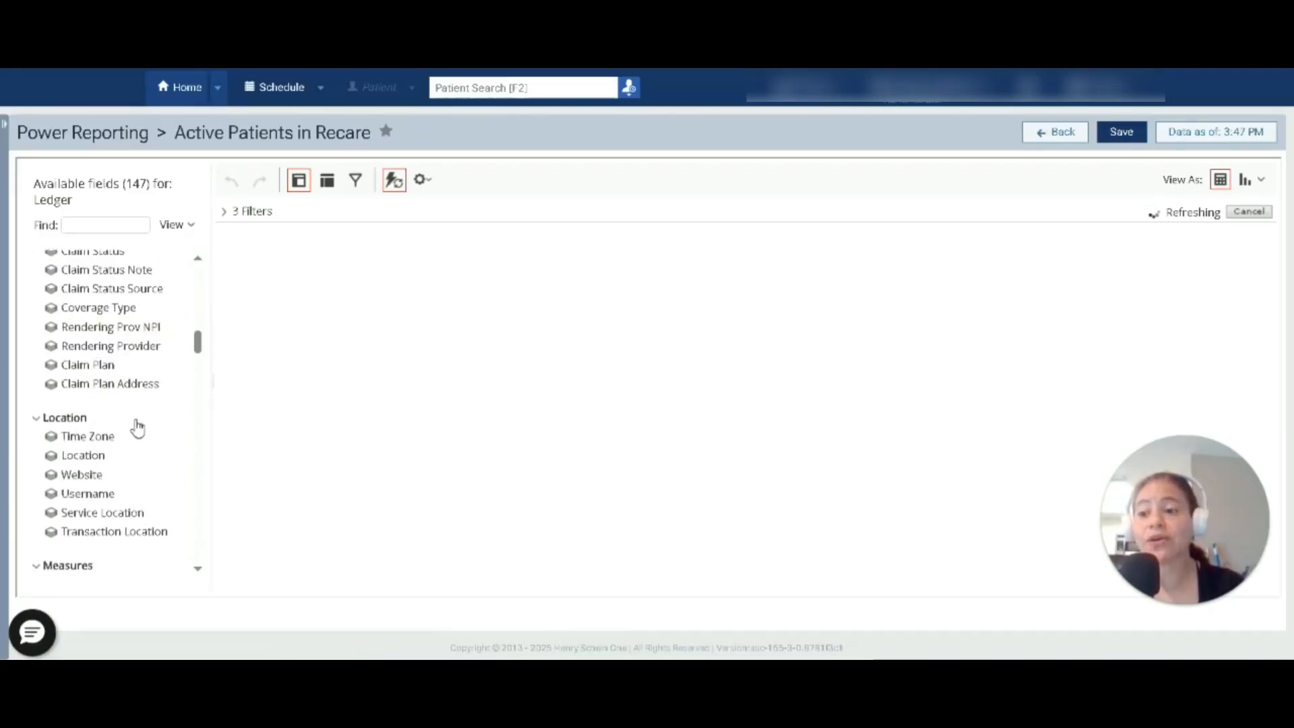
scroll(104, 364, down, 15)
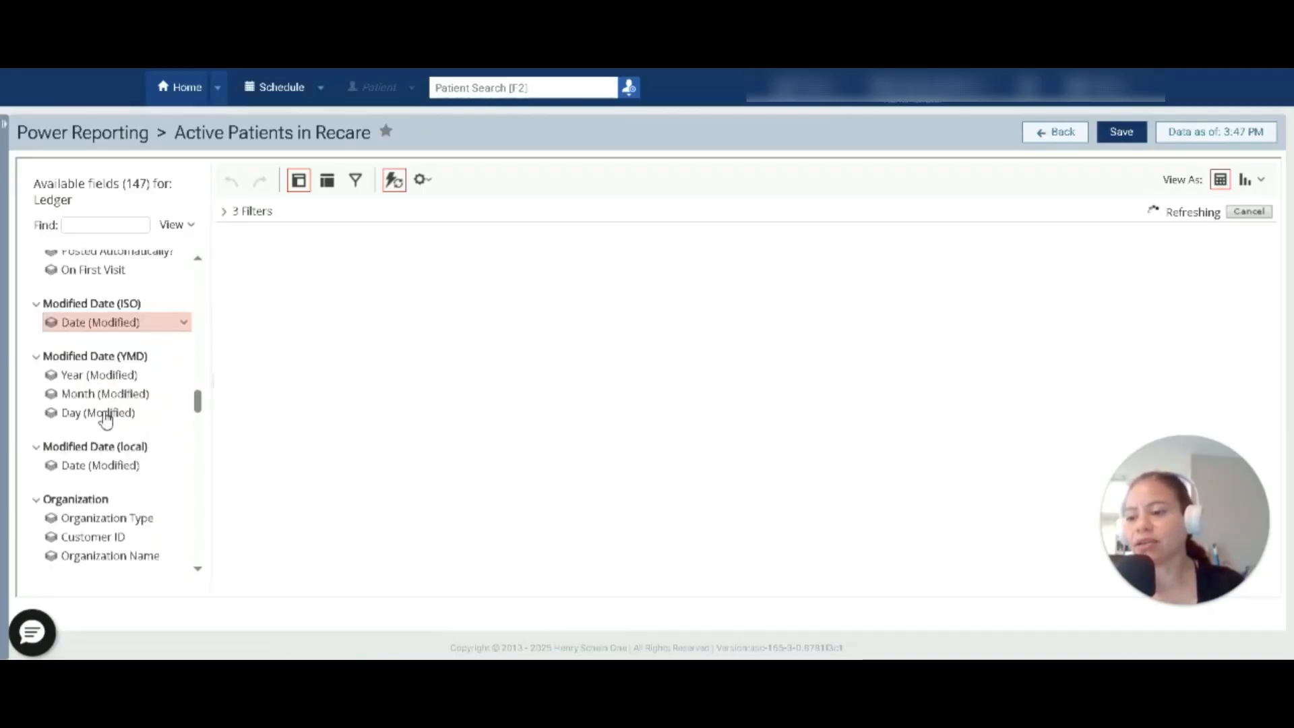
Search the available fields for "prov", add the Provider field to the report and refresh it
click(87, 228)
text(pro)
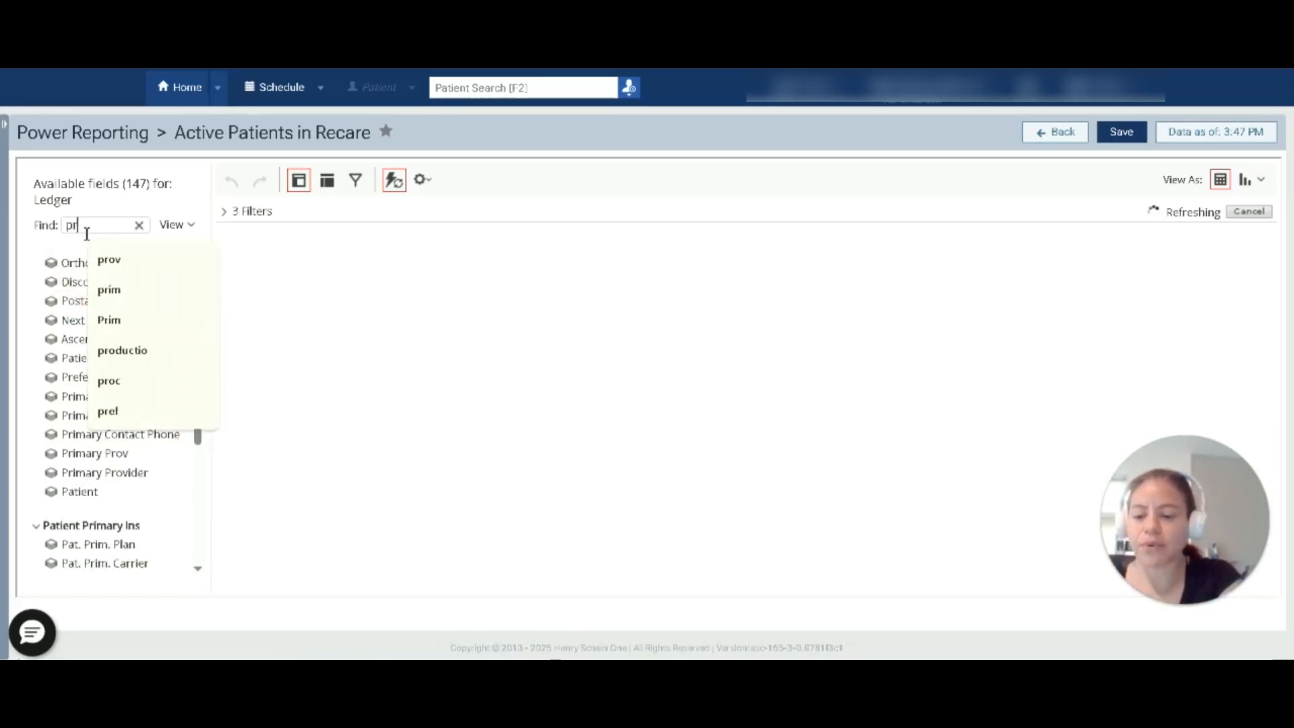
click(107, 260)
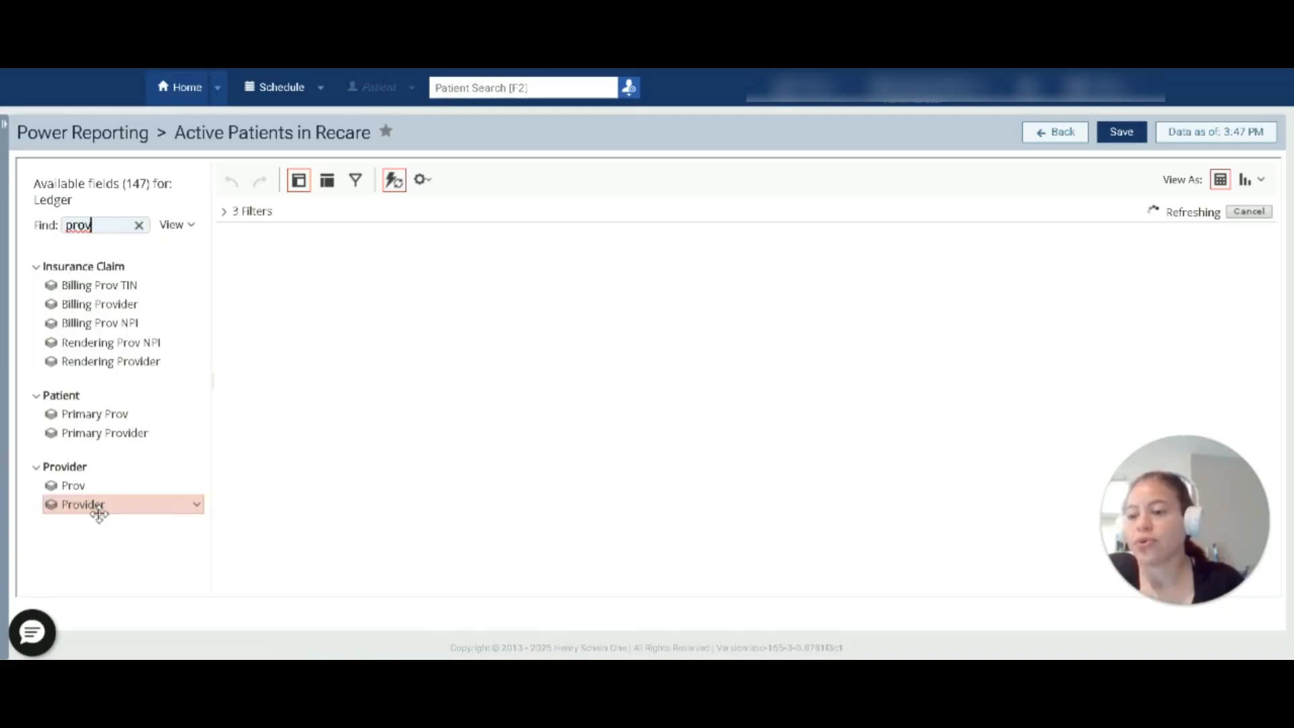
drag(106, 513, 426, 332)
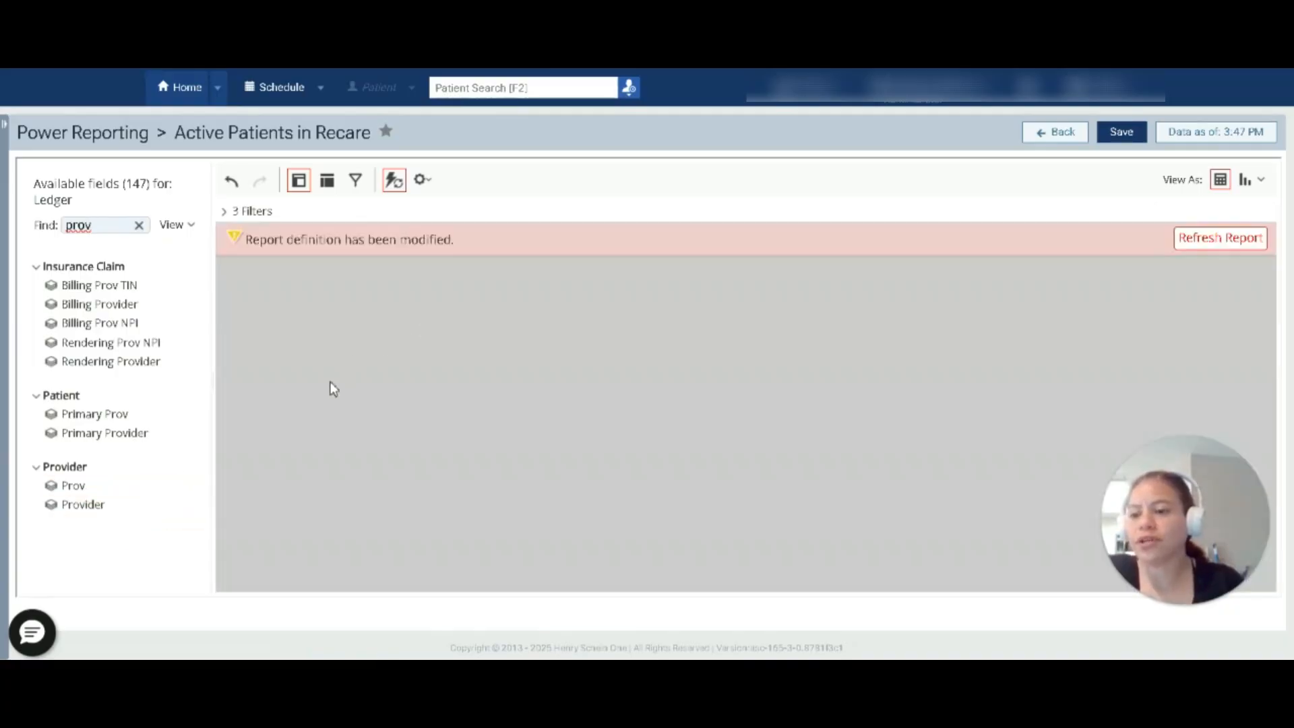
click(1211, 241)
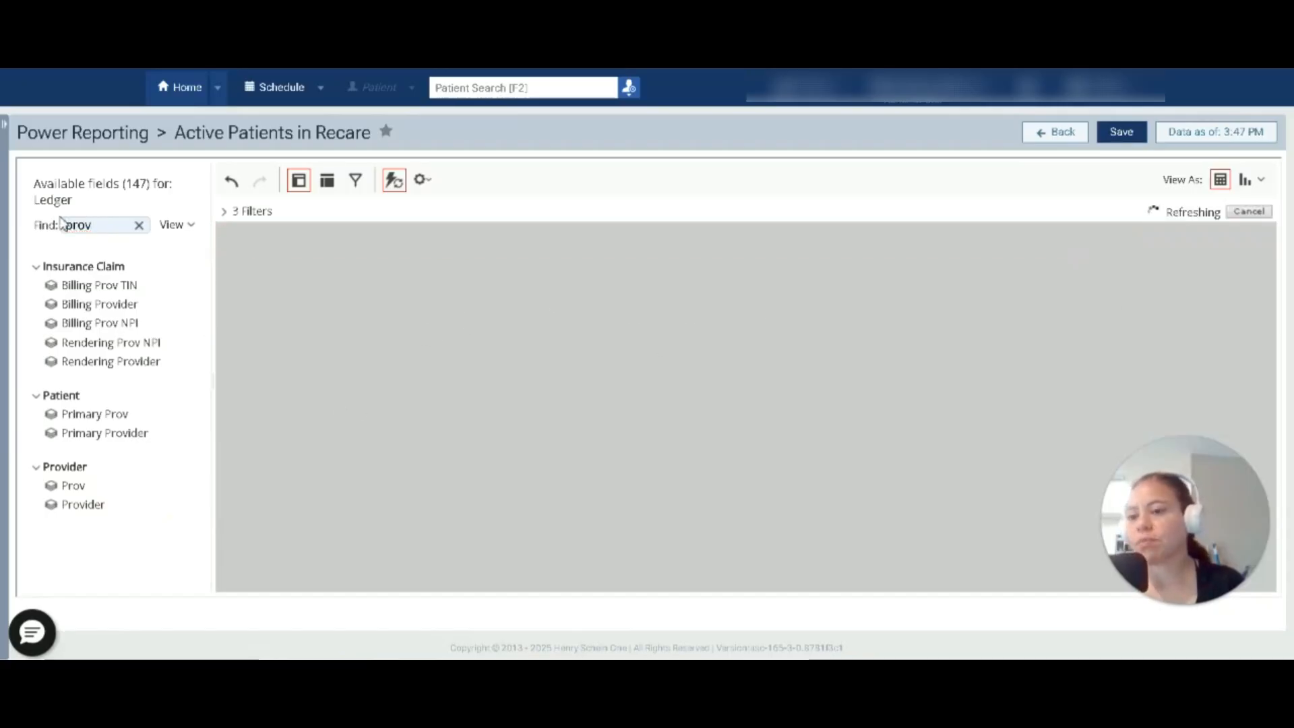
Check the Location row's options in the report layout and move the Patients Seen measure below % in Perio
click(298, 181)
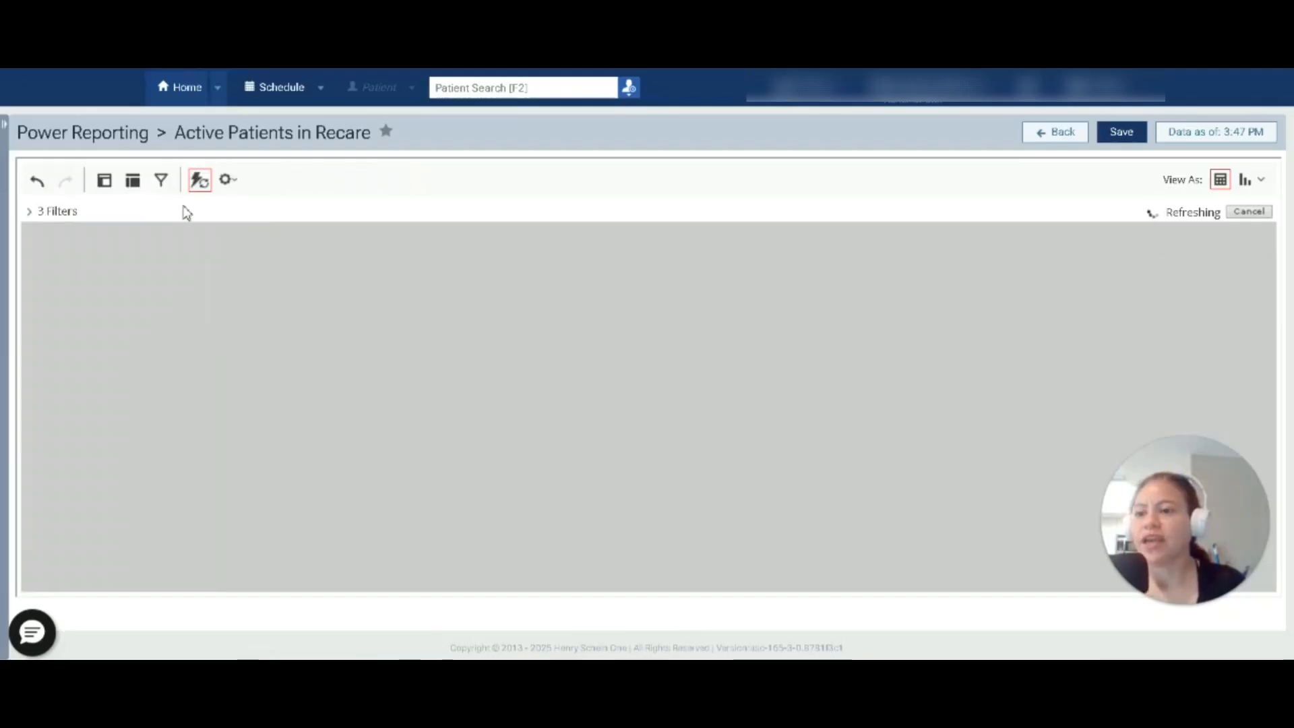
click(133, 181)
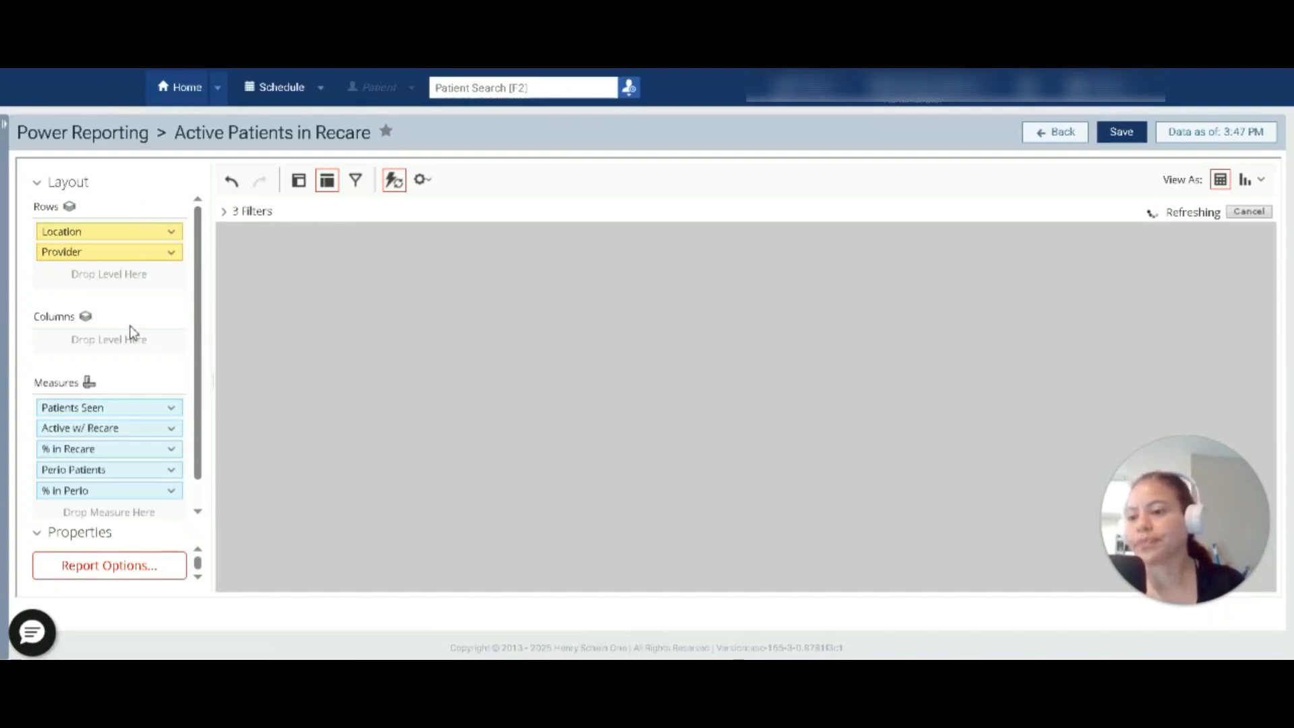
scroll(144, 351, down, 1)
scroll(144, 362, up, 1)
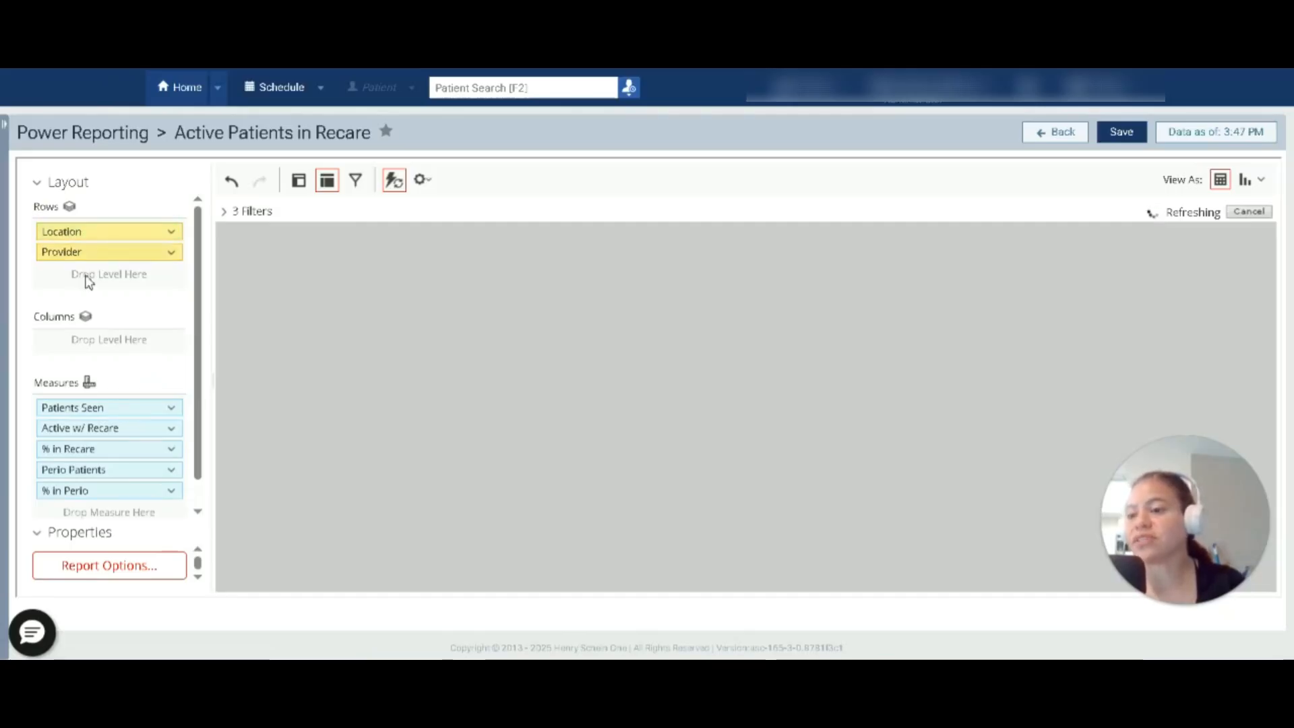
right_click(115, 232)
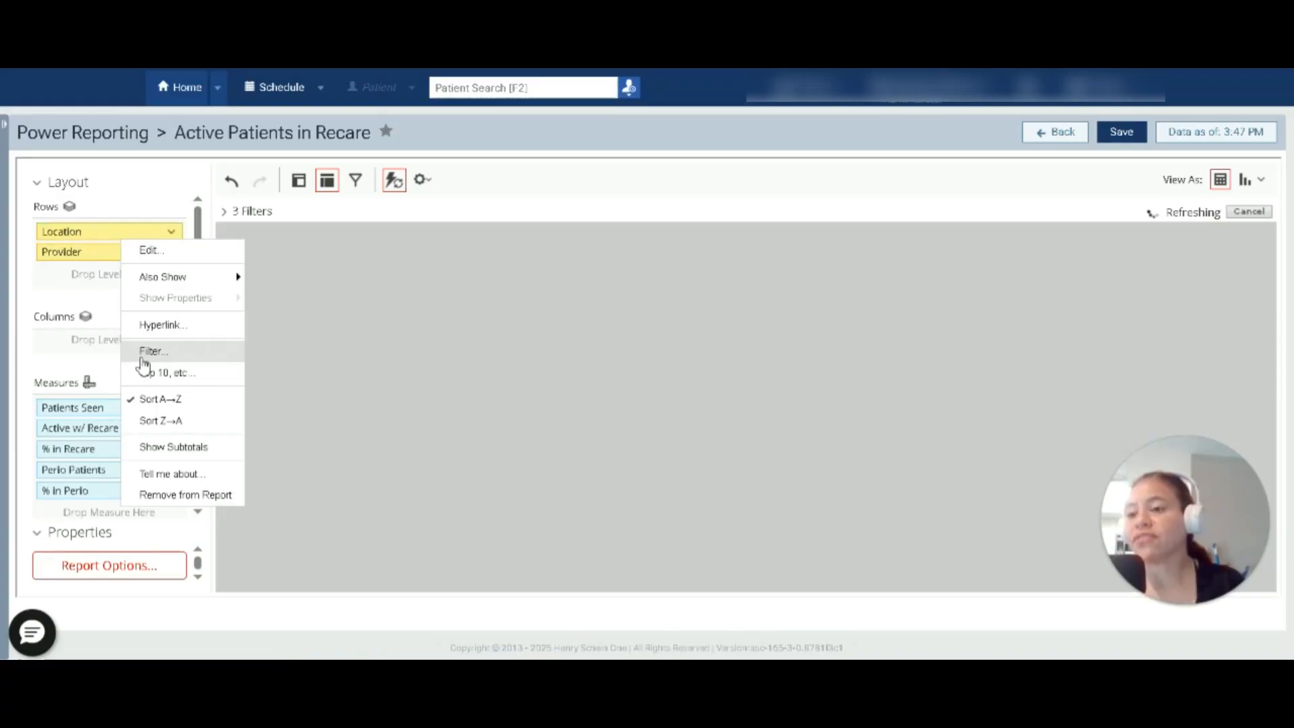
click(88, 274)
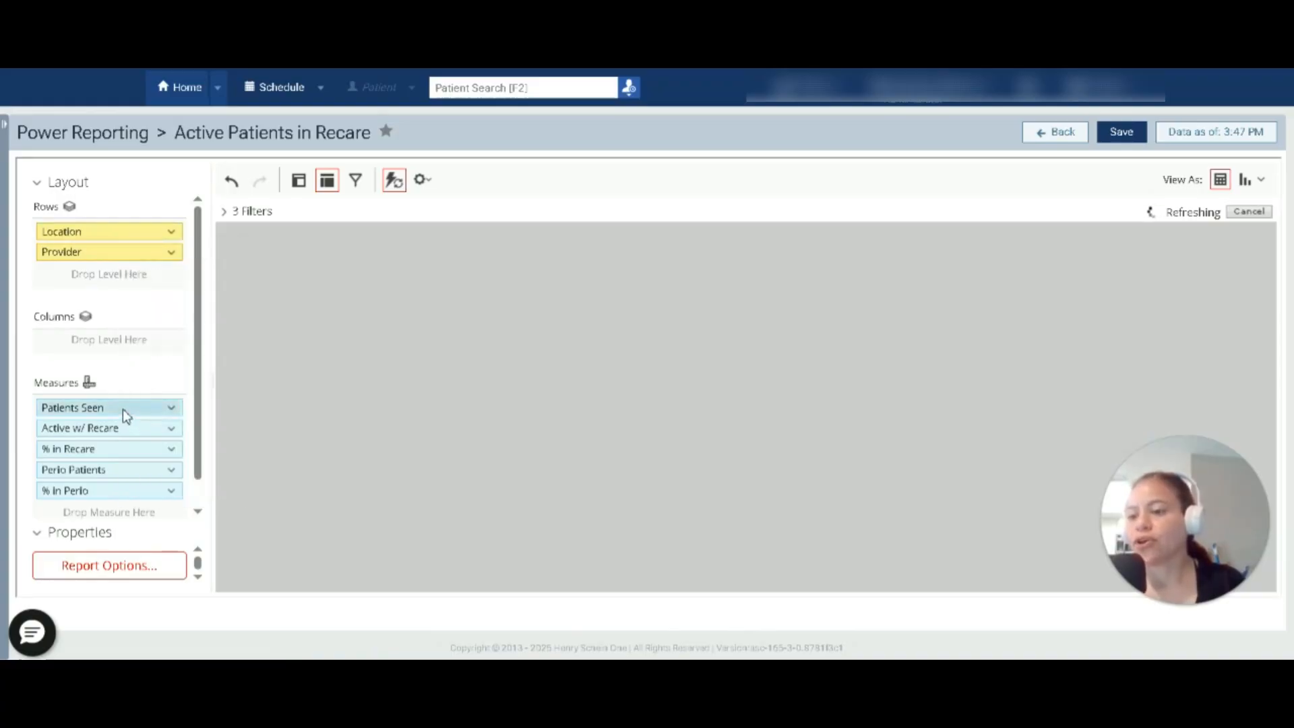
drag(125, 412, 112, 490)
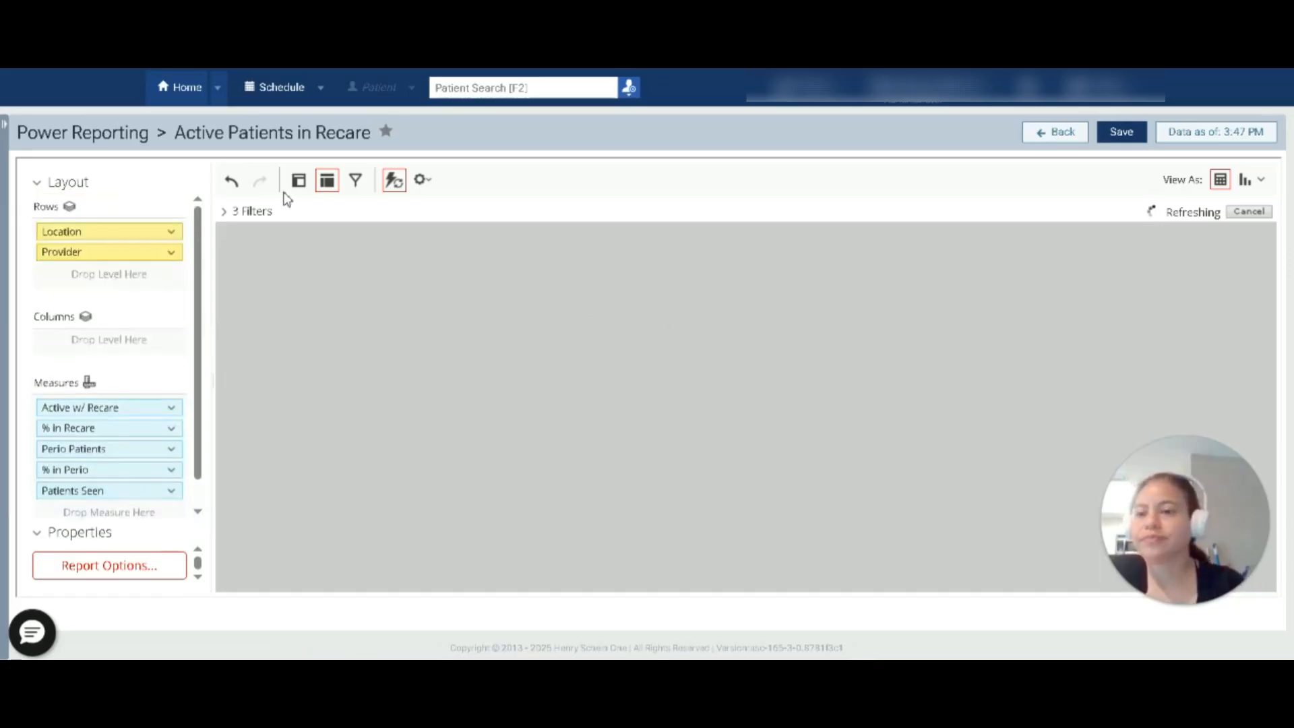
click(336, 190)
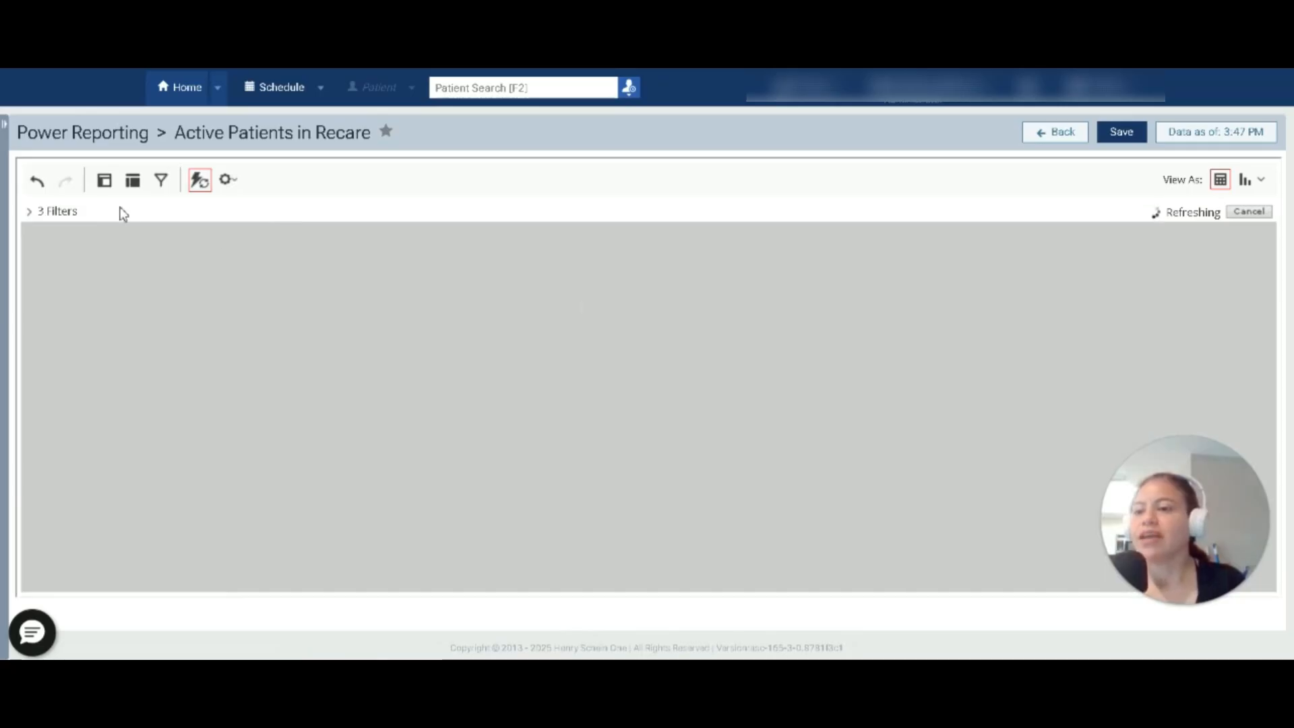
Change the Month (Service) filter to the previous 6 months and exclude the current month
click(164, 185)
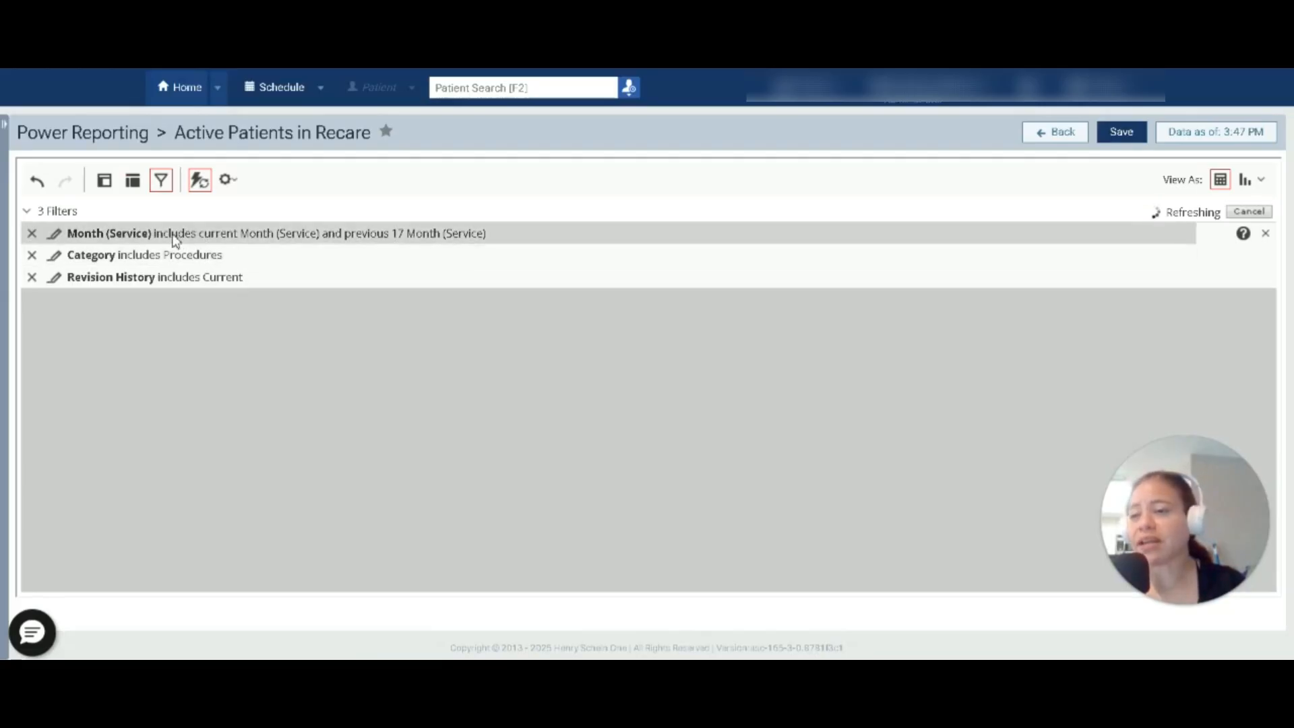
click(56, 236)
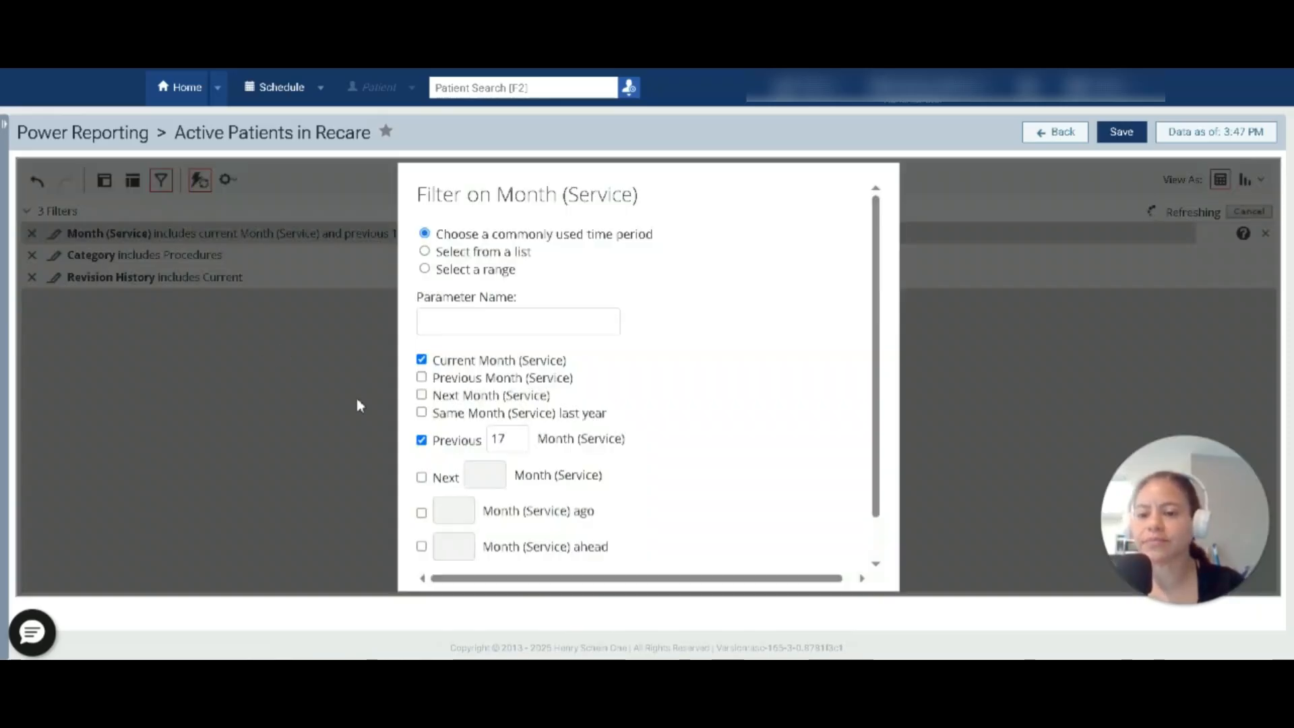
double_click(502, 439)
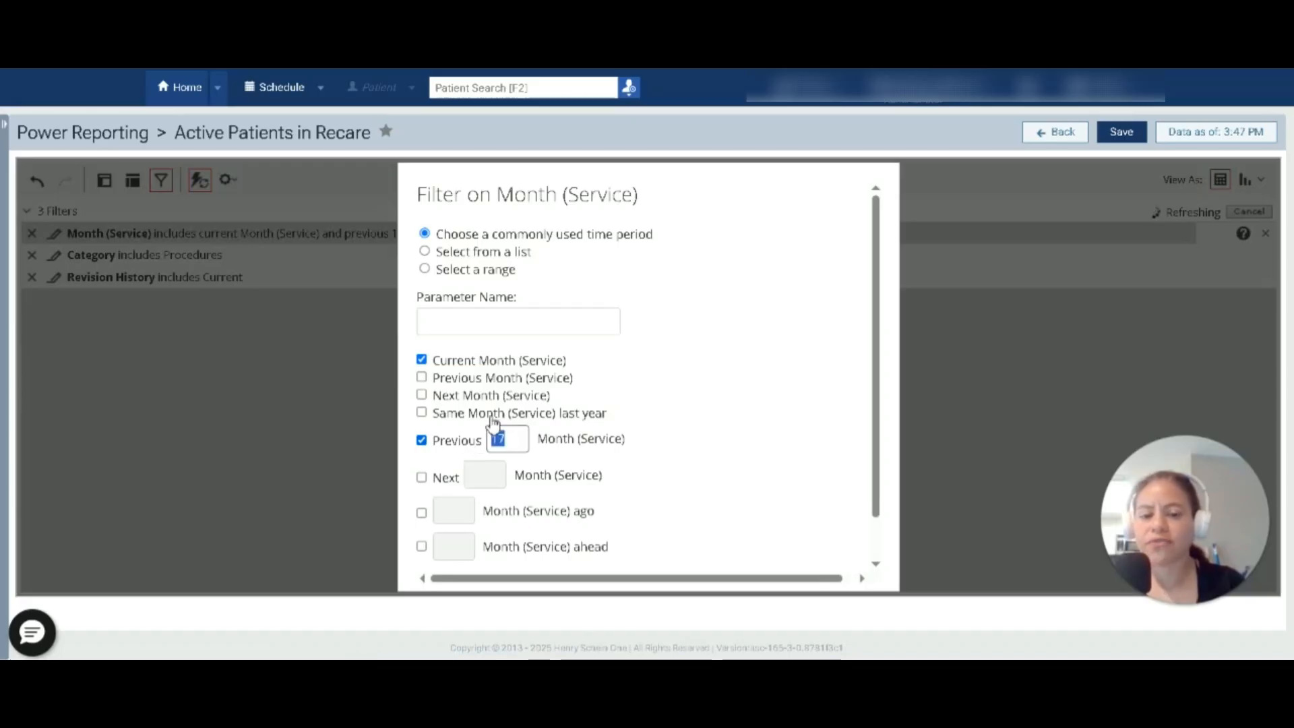
text(6)
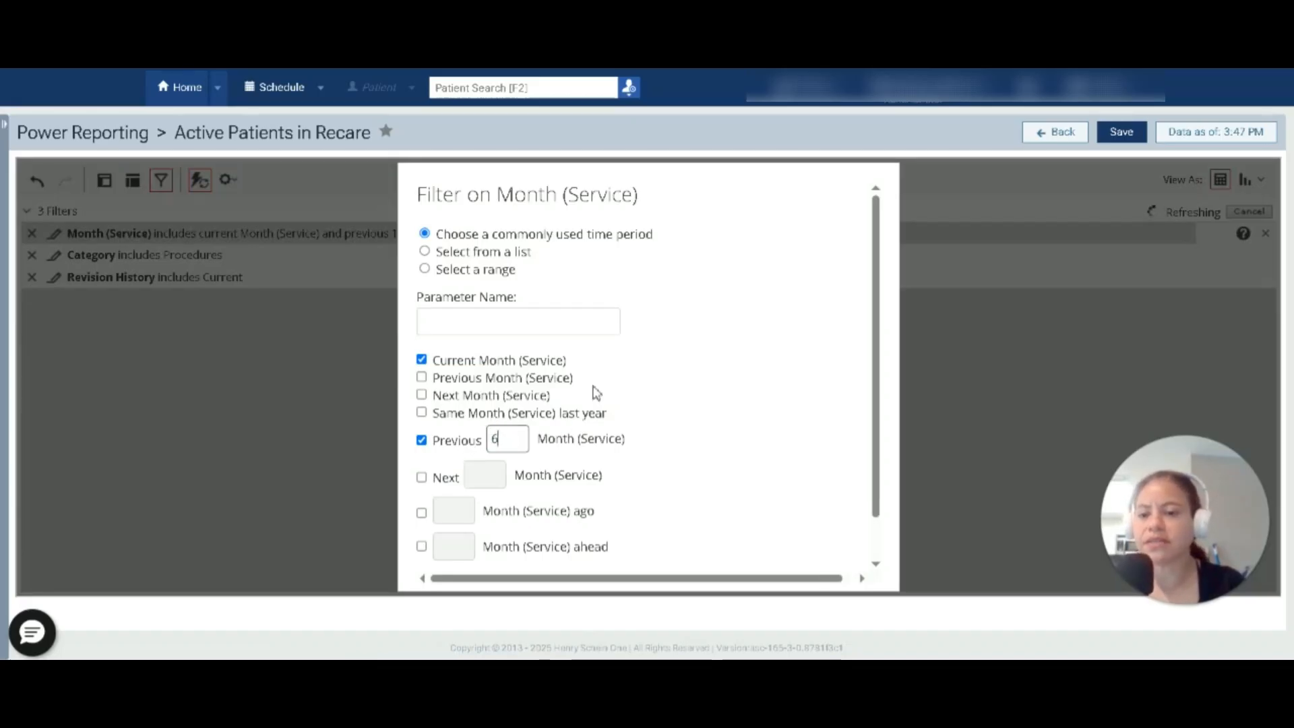
click(422, 359)
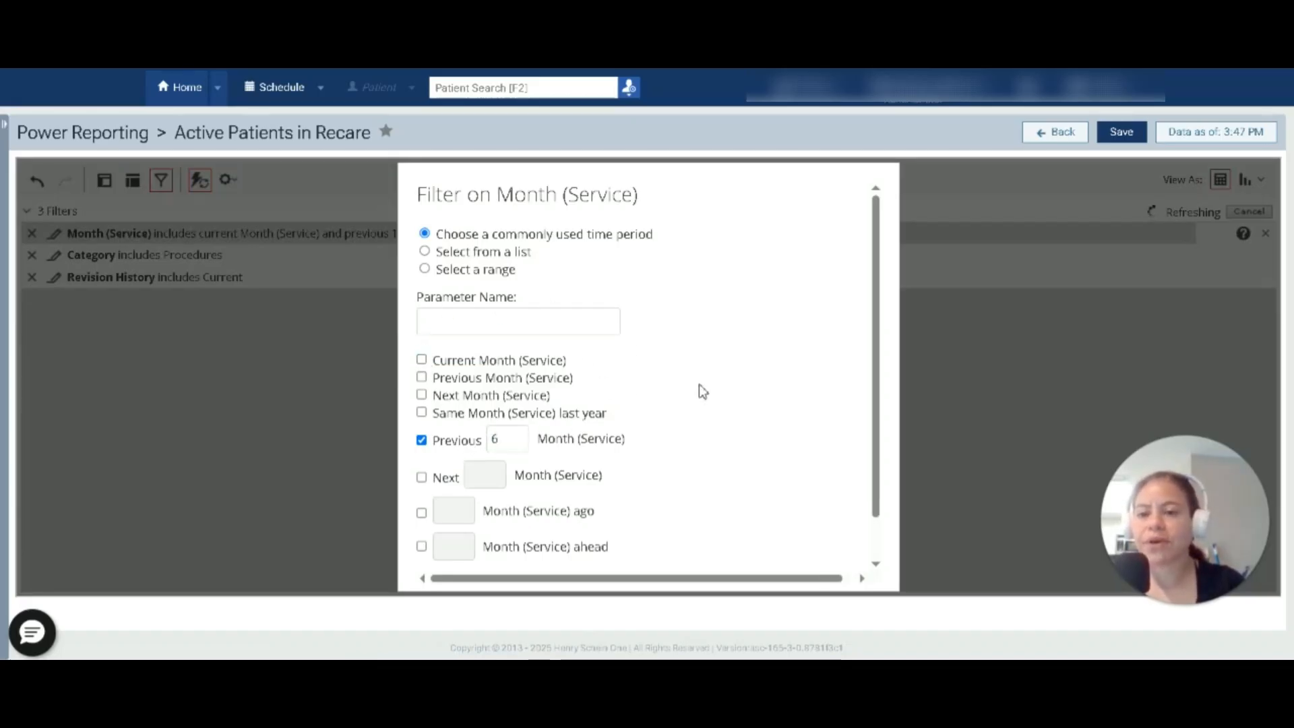
scroll(741, 386, down, 2)
click(774, 555)
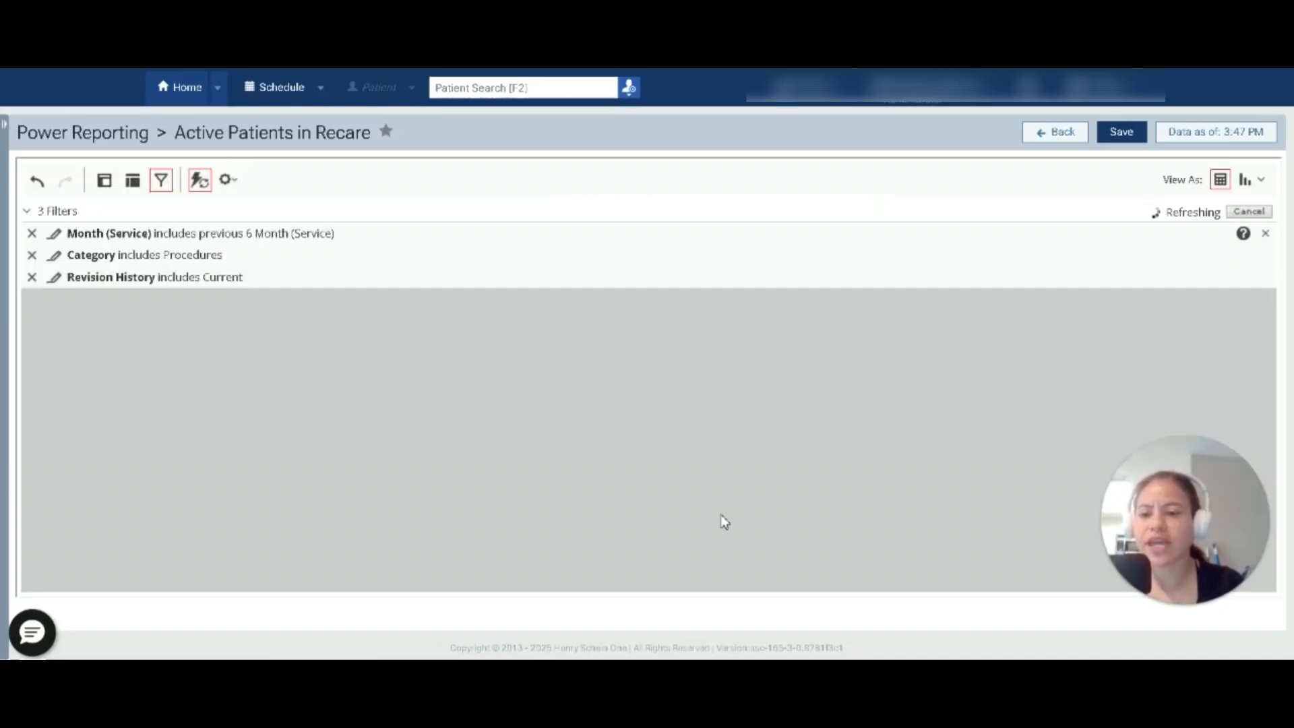
Check the Category filter's selection options and leave the filter without making changes
click(53, 255)
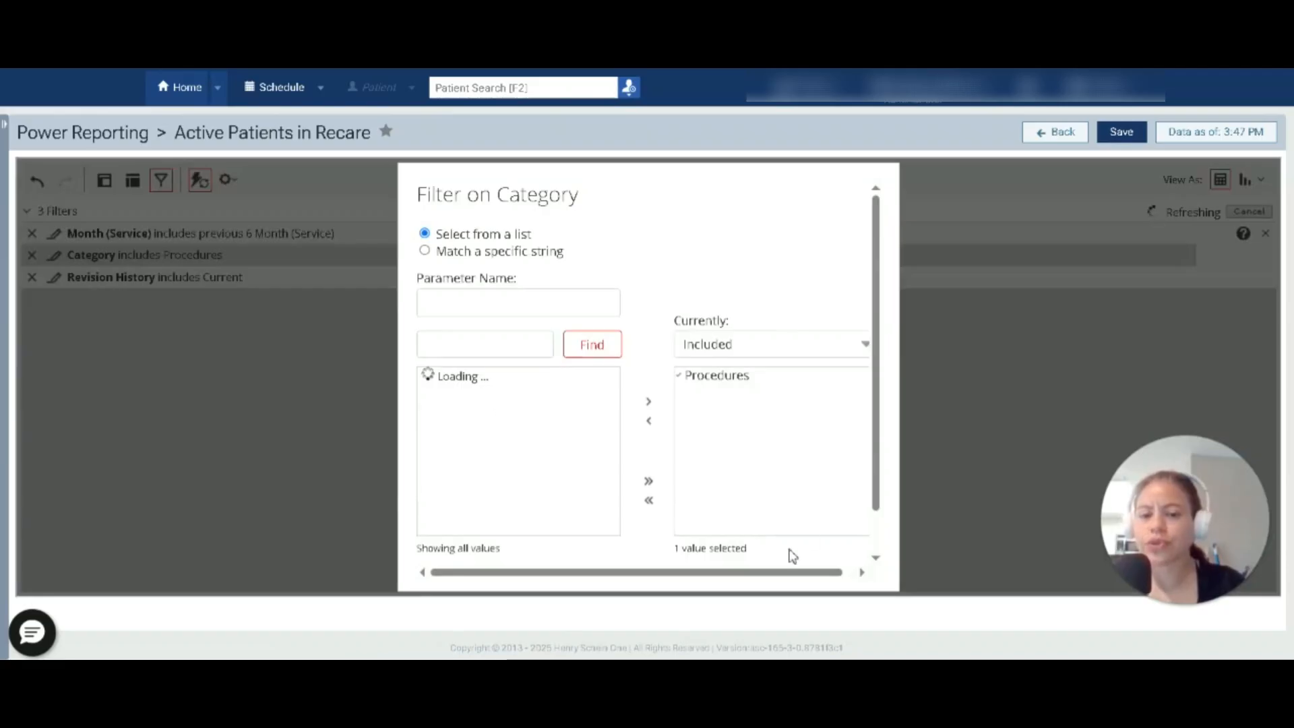
scroll(769, 513, down, 2)
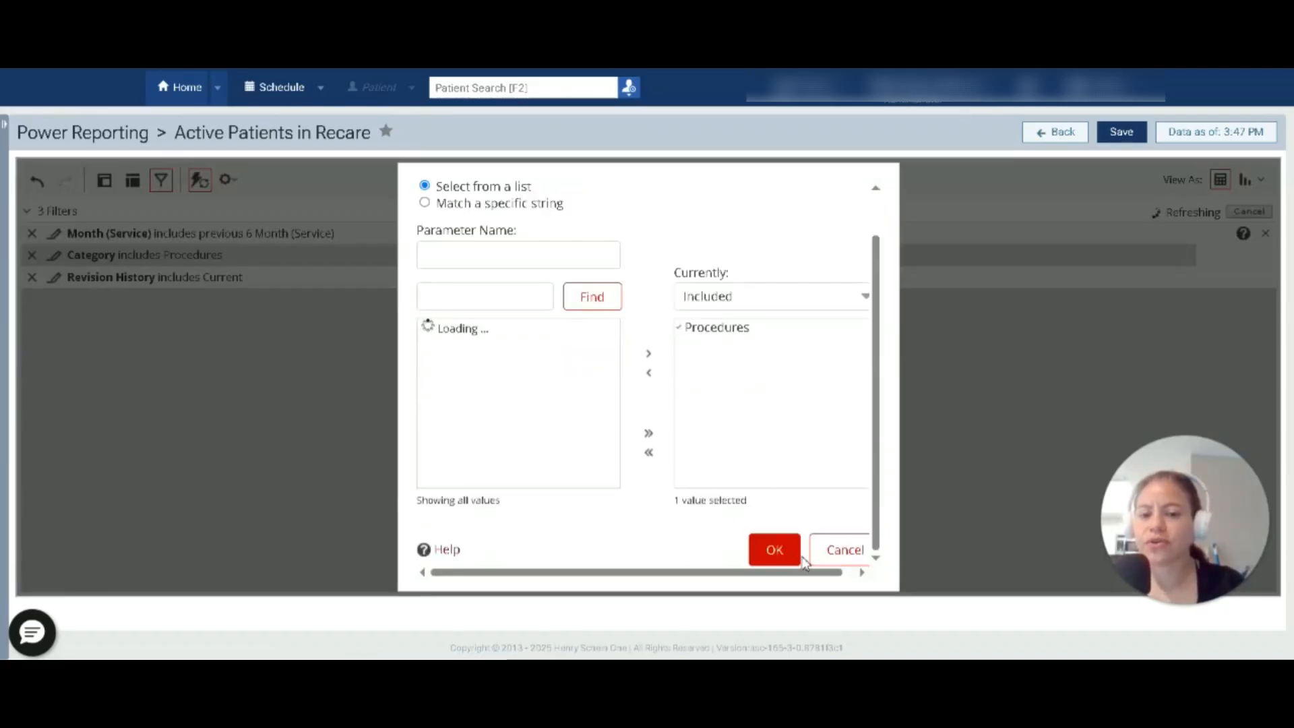
click(831, 564)
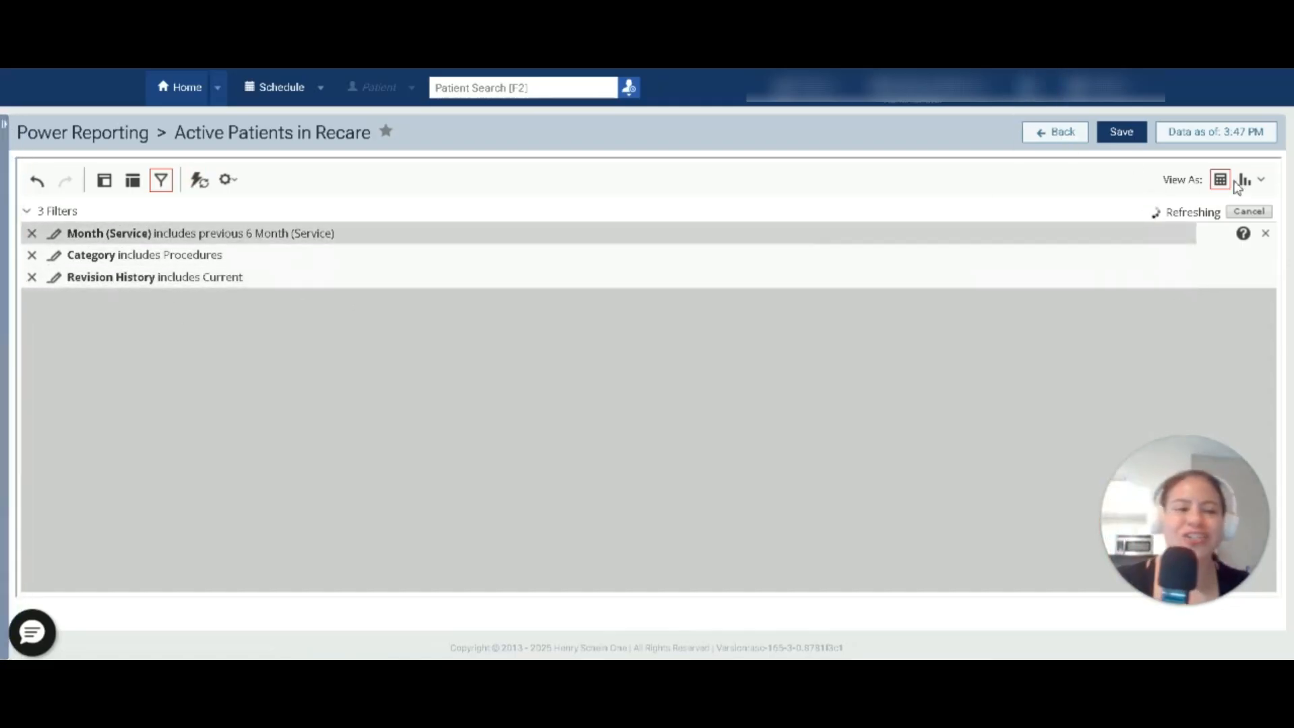
Turn on automatic refresh for the report and view the available export formats
click(197, 184)
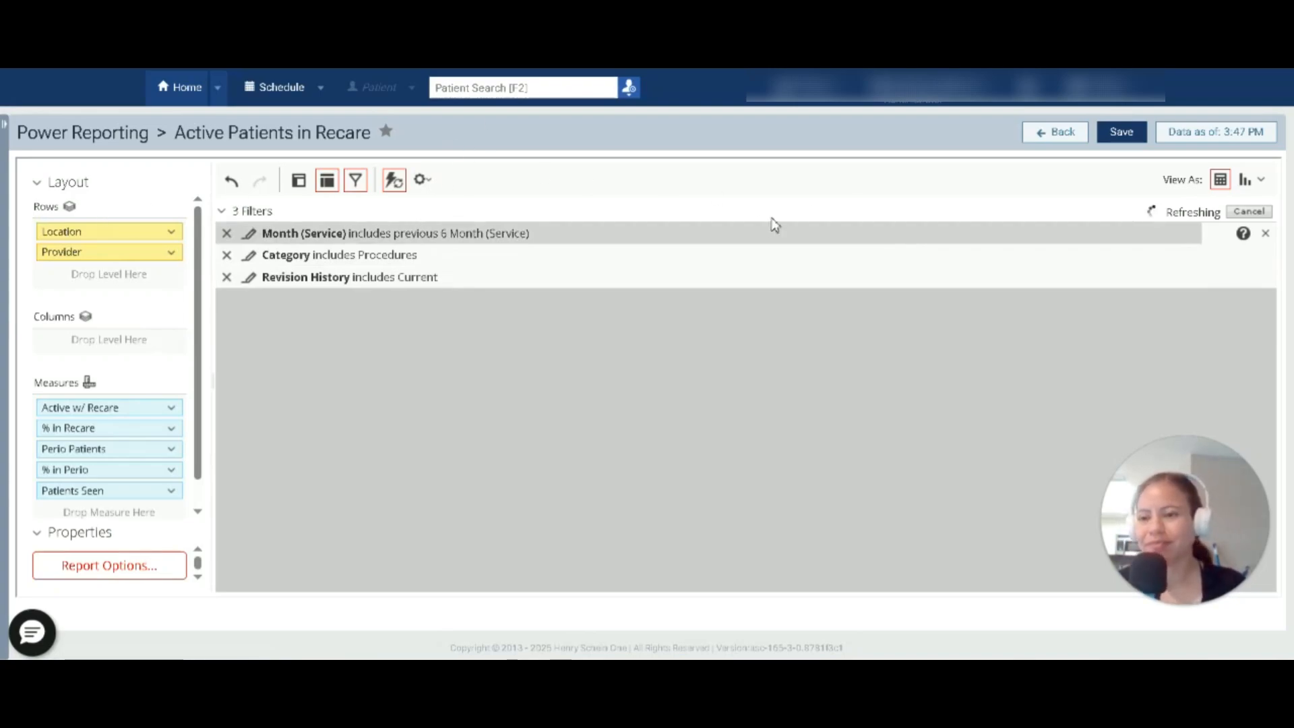
click(430, 188)
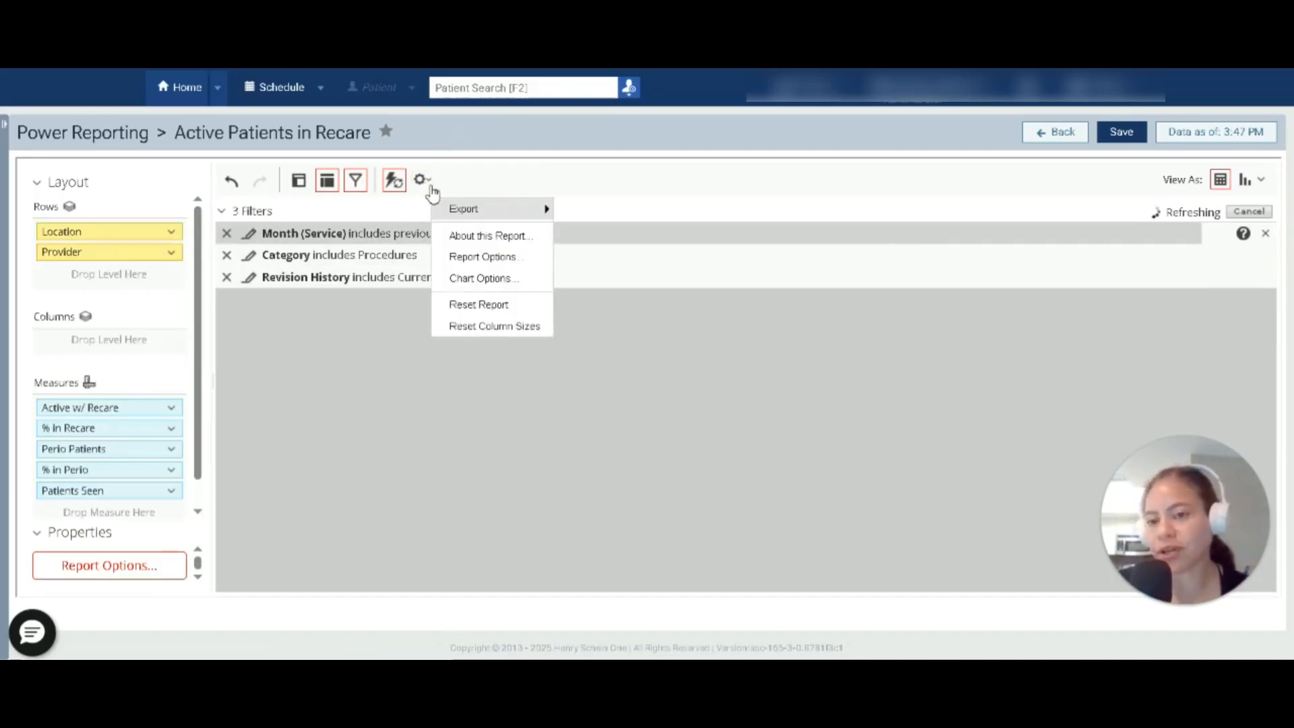
mouse_move(497, 214)
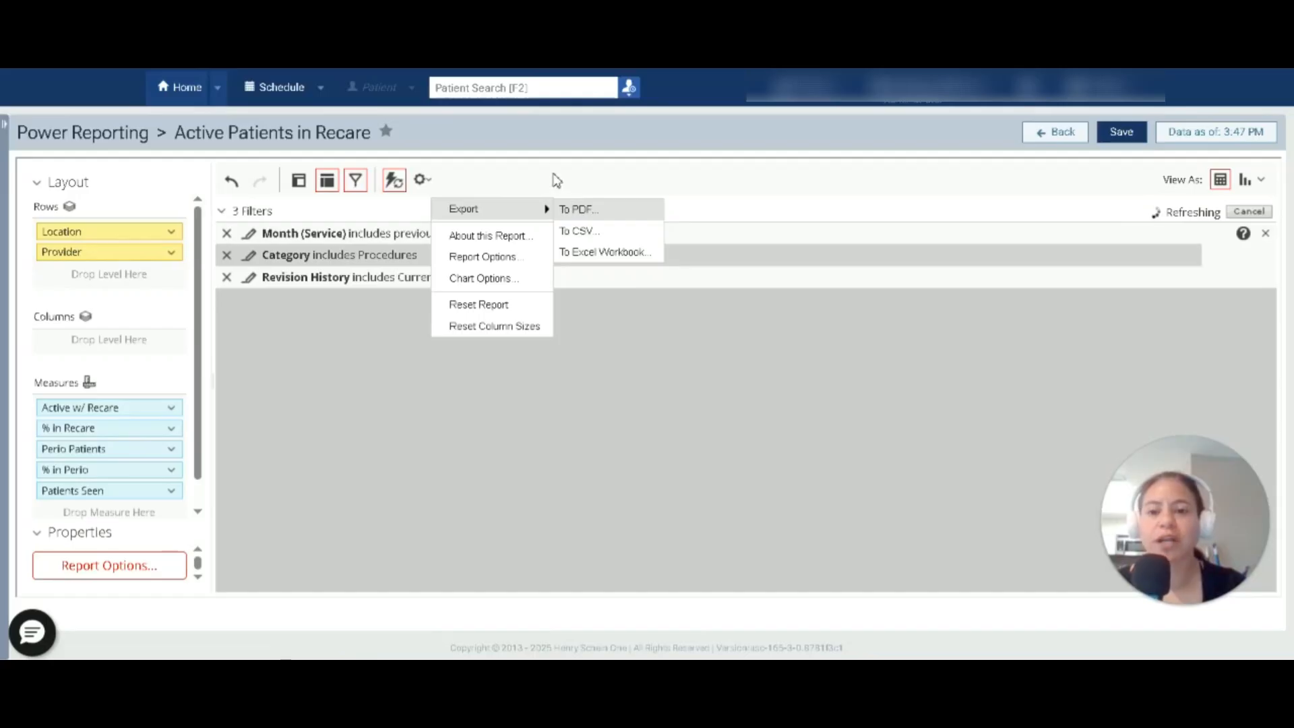
click(513, 143)
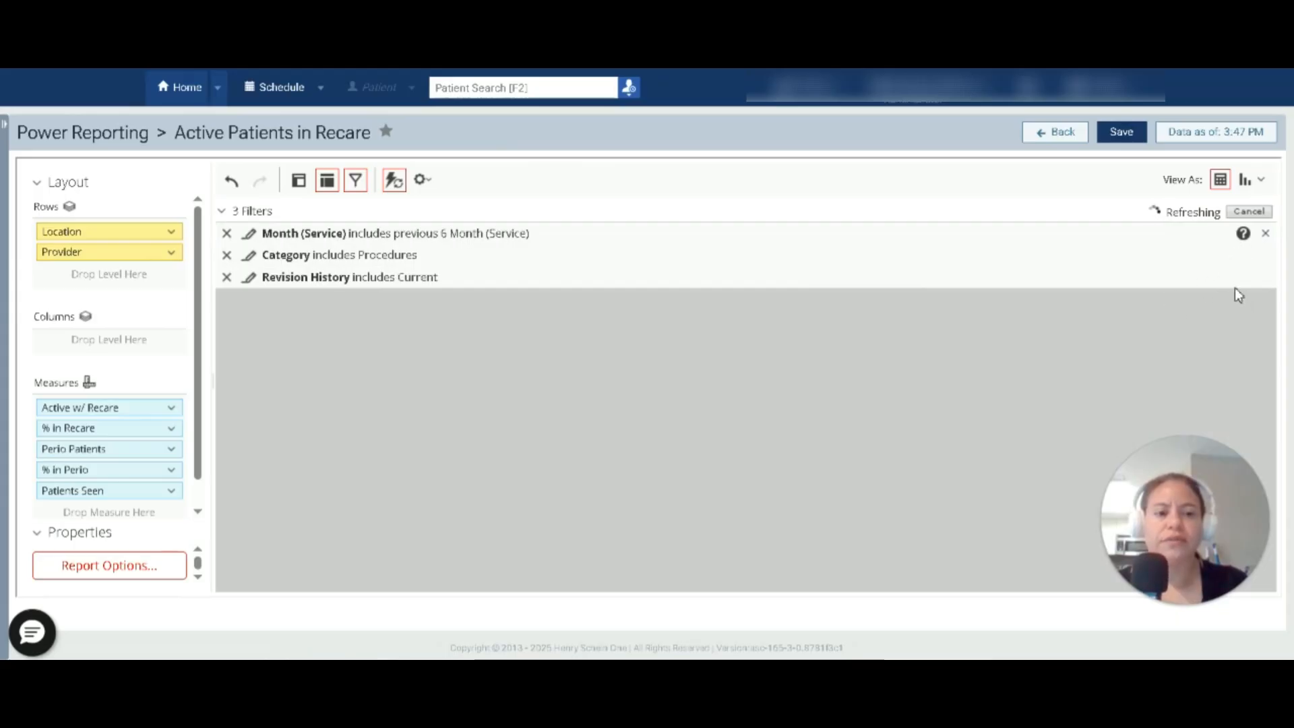
Try viewing the report as a pie chart and return it to the table format
drag(1235, 289, 1244, 444)
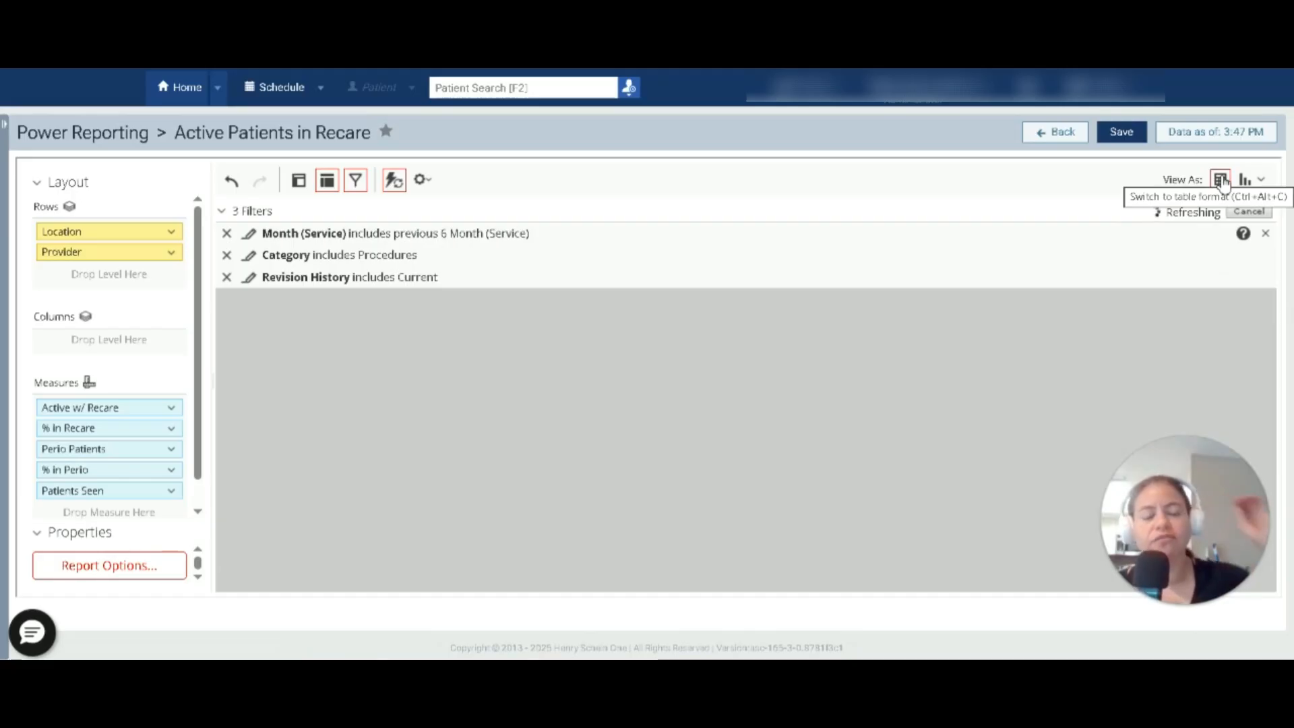
click(1262, 185)
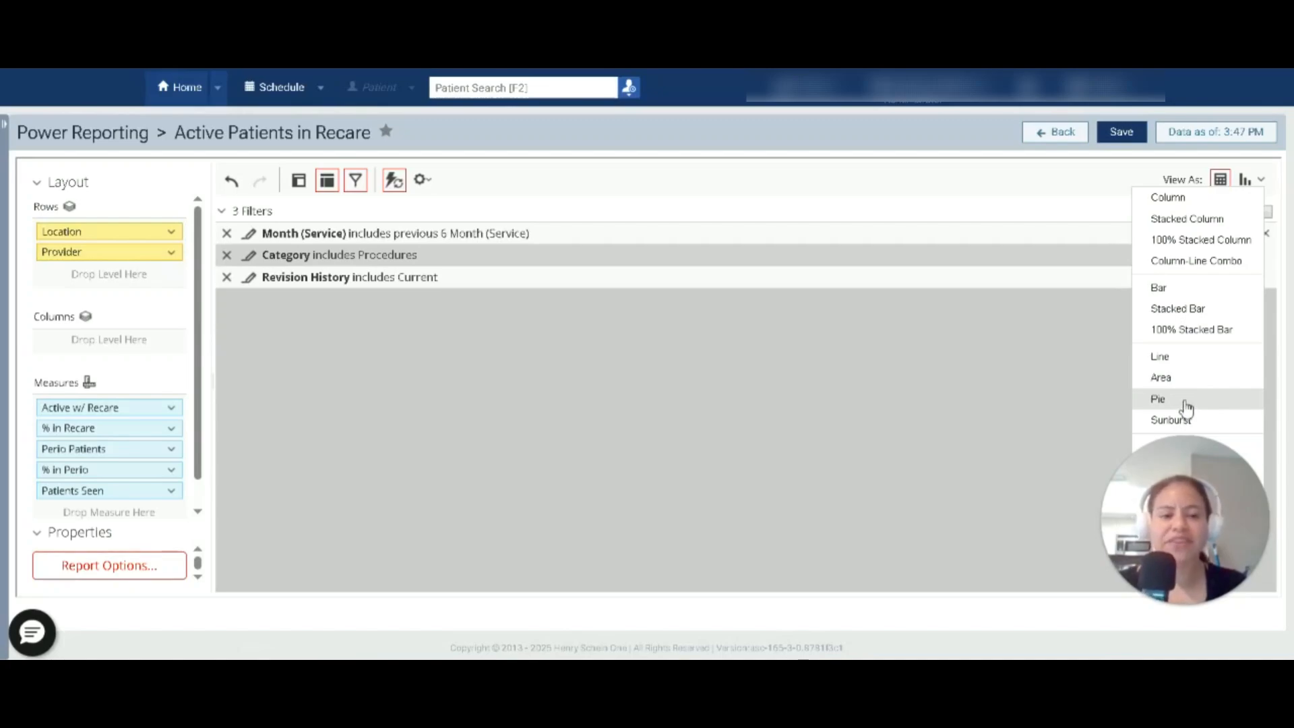
click(1160, 399)
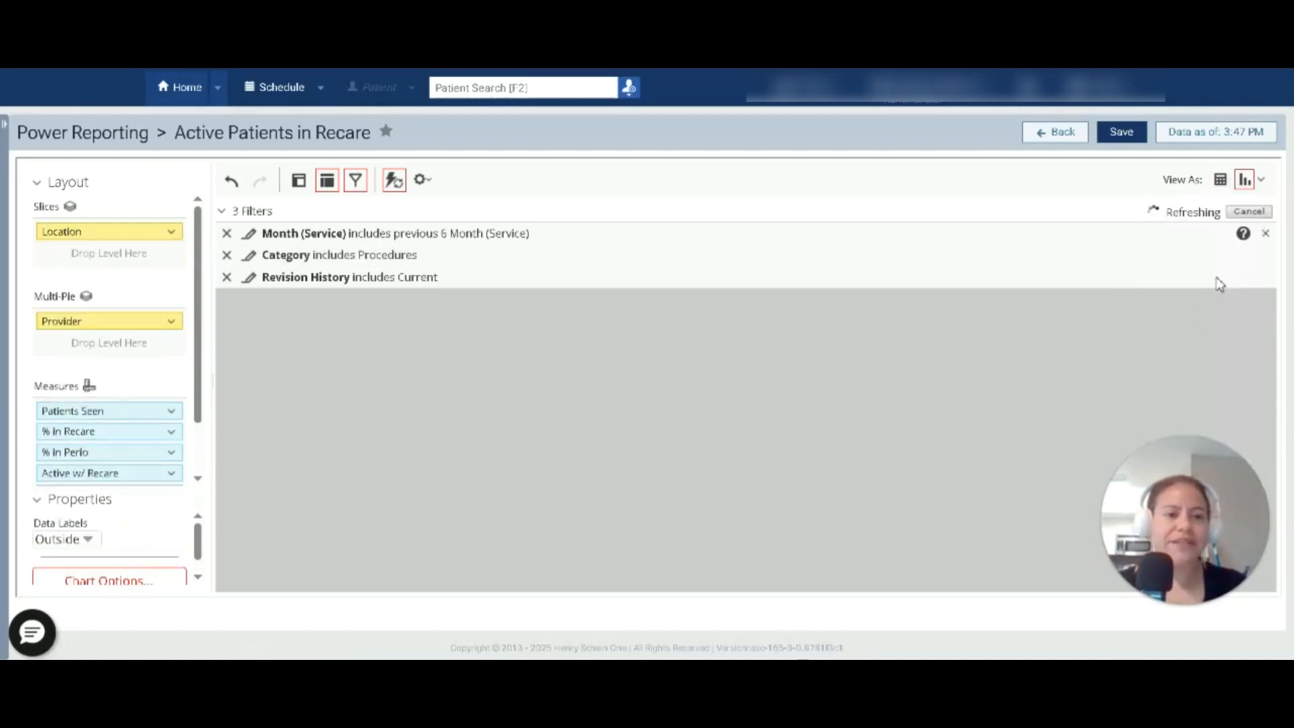
click(1220, 180)
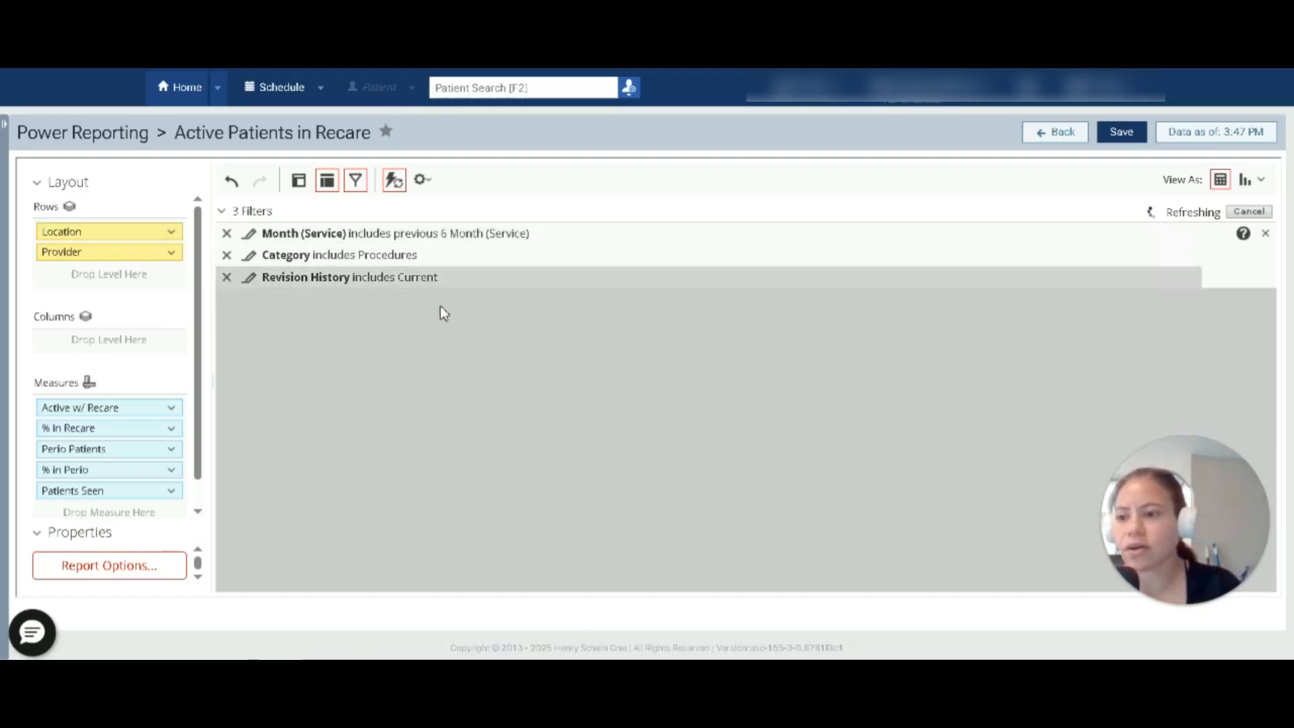
Check the filter options for the Location row and close them without selecting any values
right_click(71, 231)
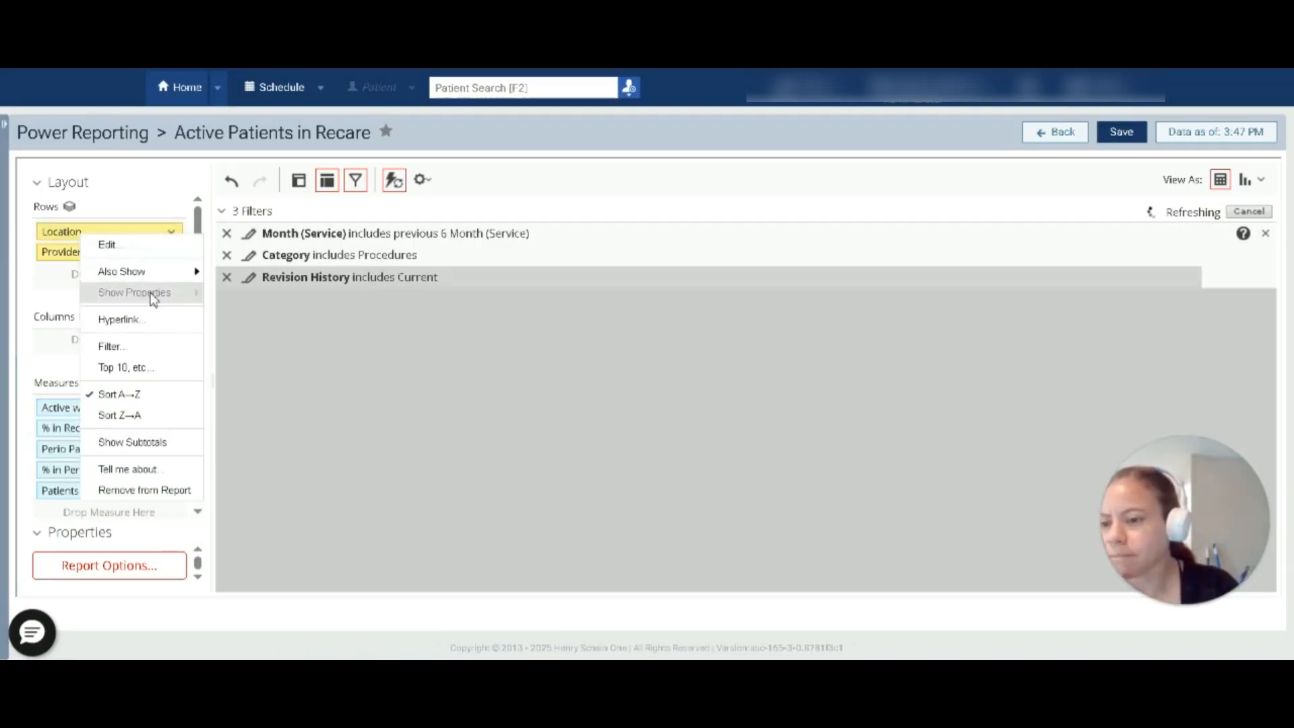
click(122, 351)
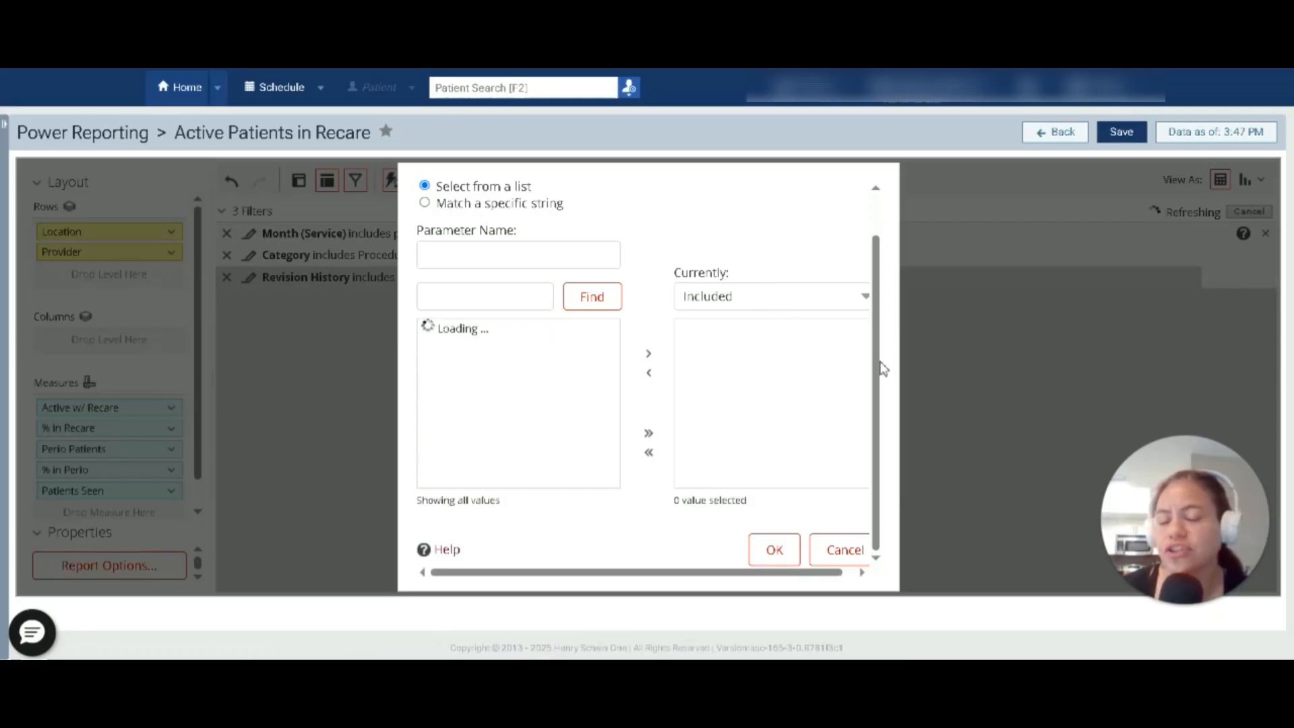
click(775, 550)
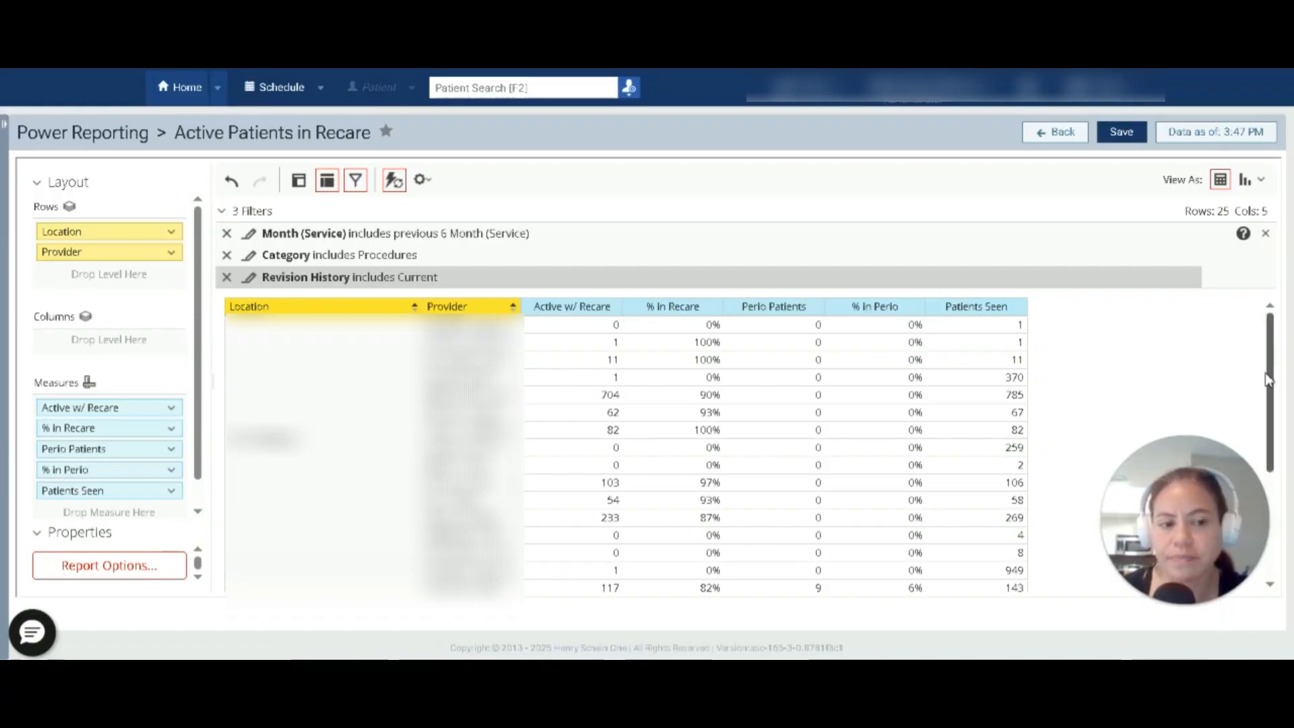
Exclude the second location in the results table and refresh the report
drag(1268, 375, 1267, 346)
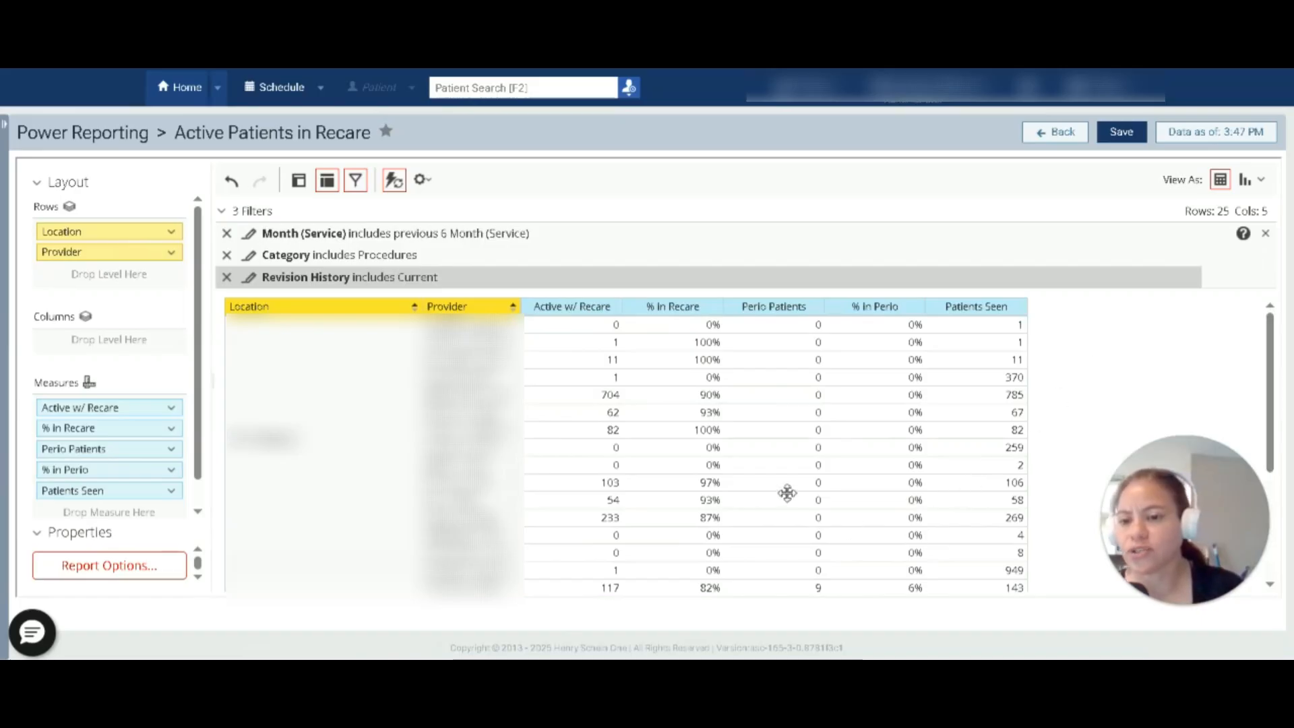
scroll(705, 490, down, 5)
click(371, 430)
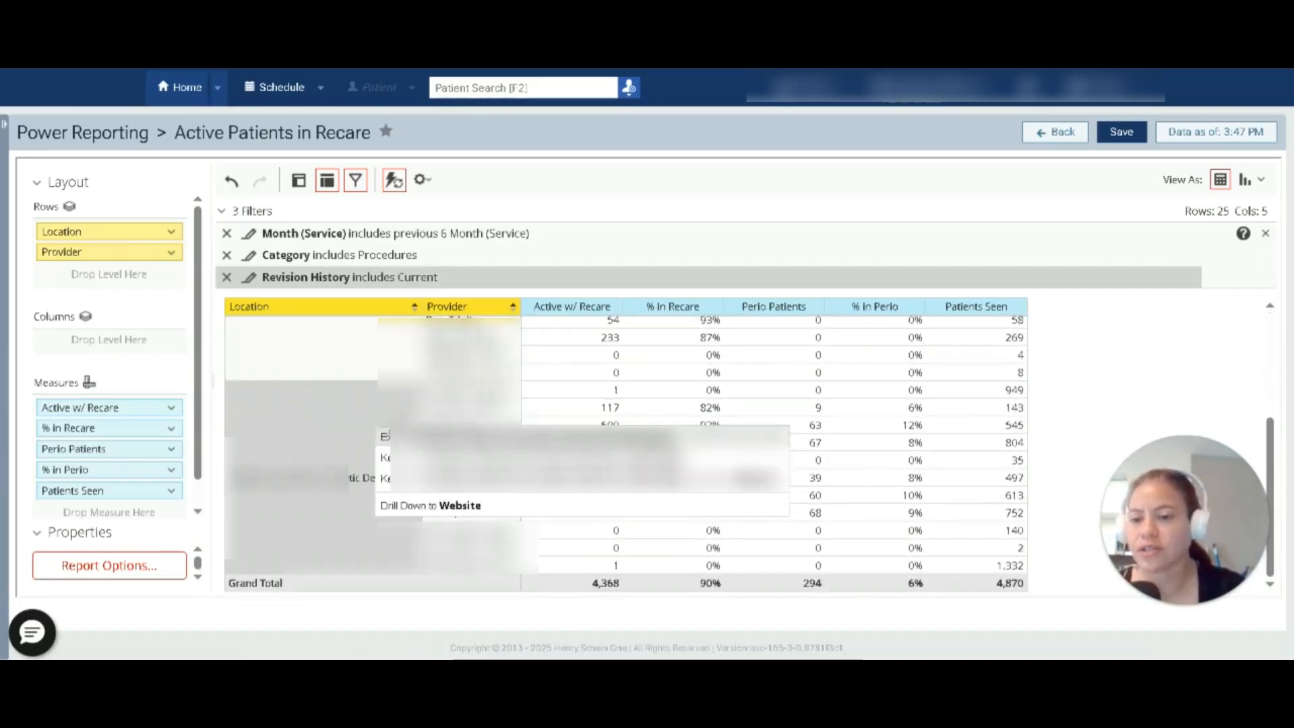
click(345, 432)
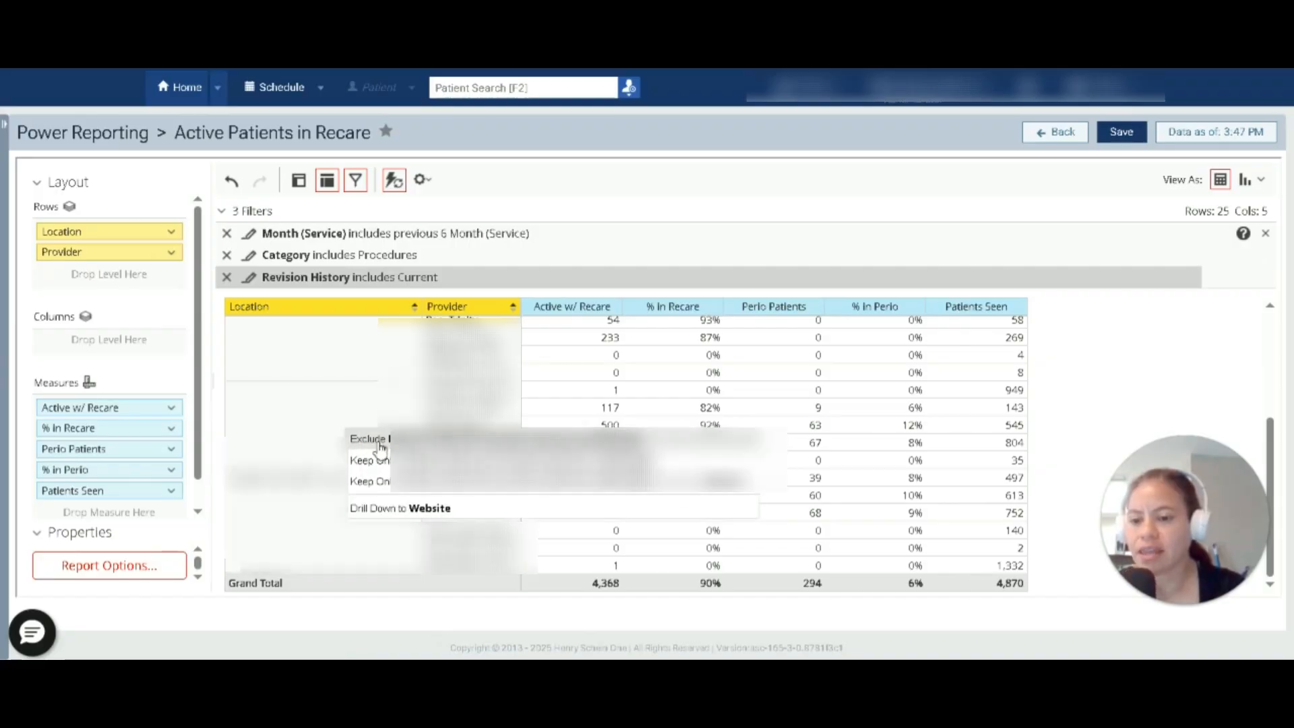
click(371, 439)
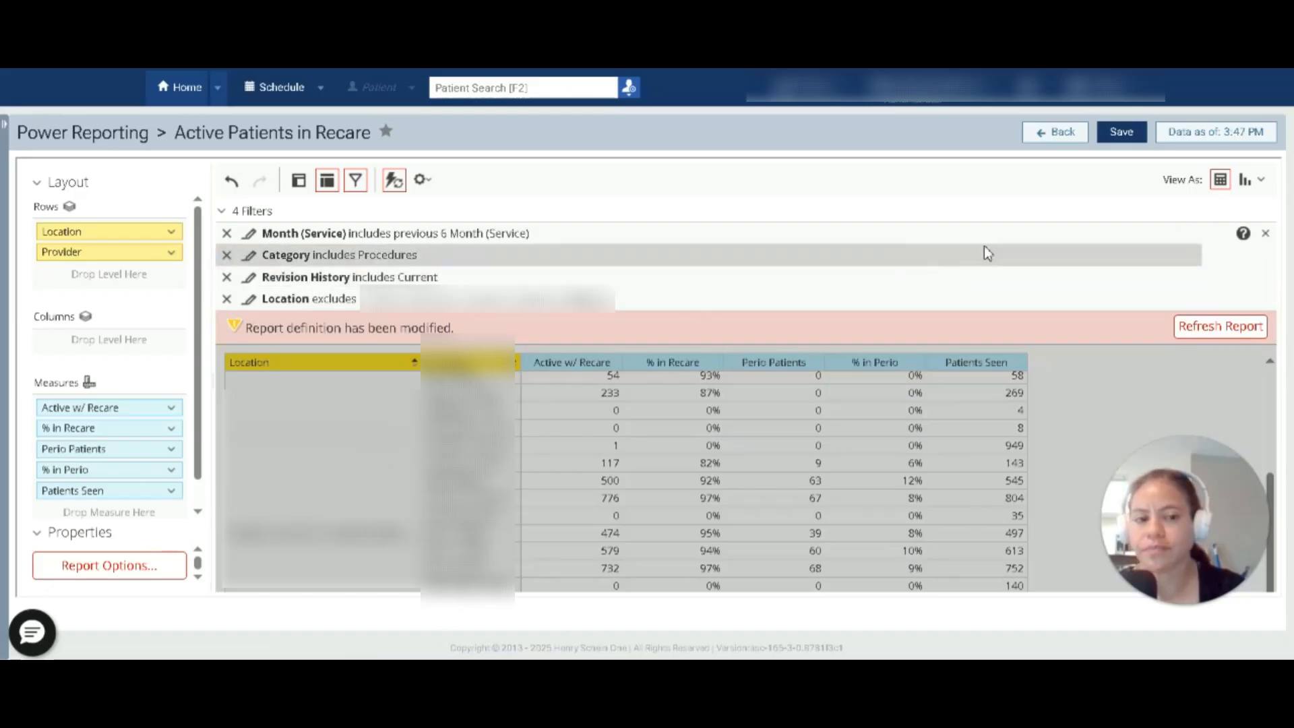
click(1243, 344)
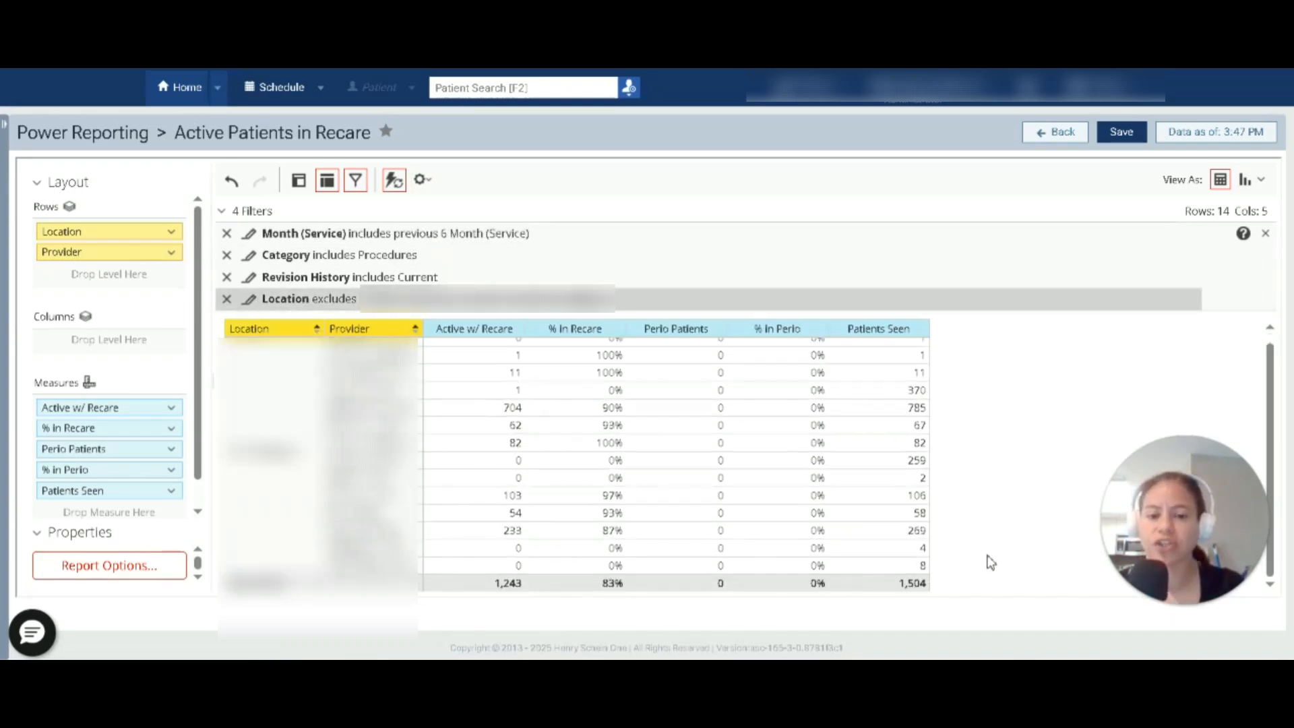
Look over the refreshed table and check the report's PDF, CSV and Excel Workbook export options
scroll(933, 359, up, 1)
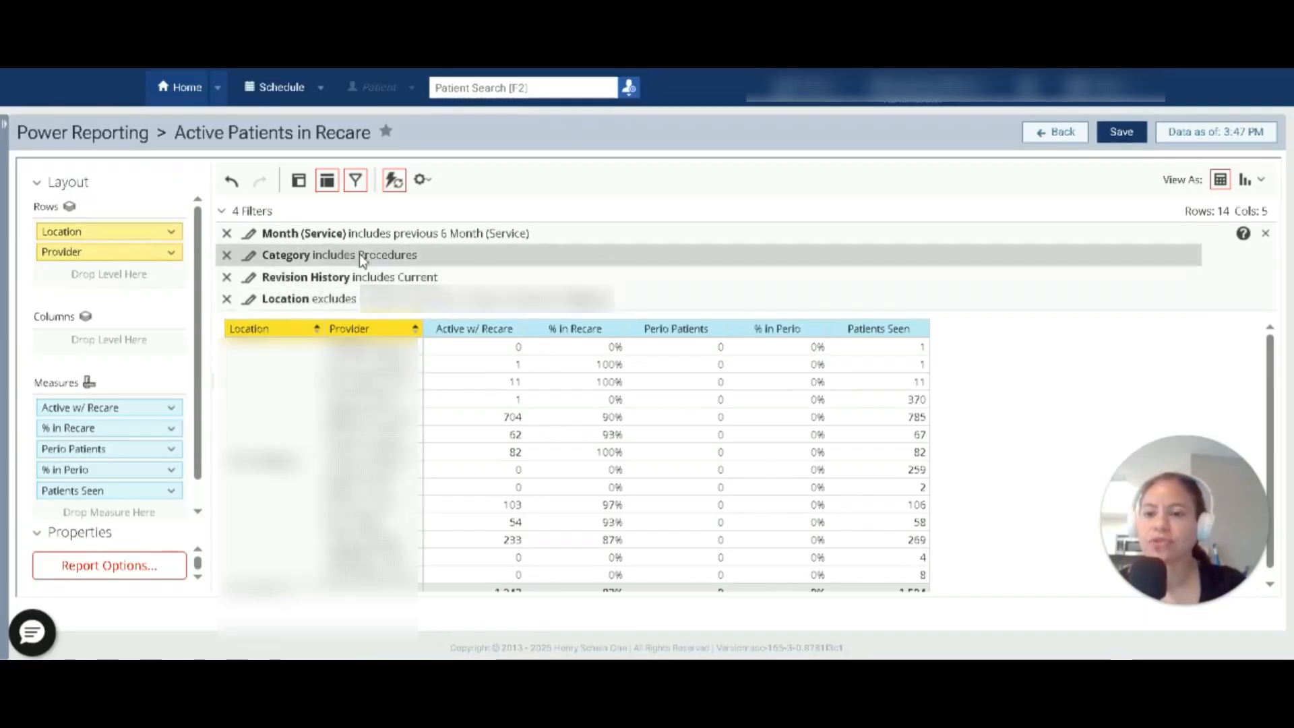
click(423, 180)
mouse_move(492, 211)
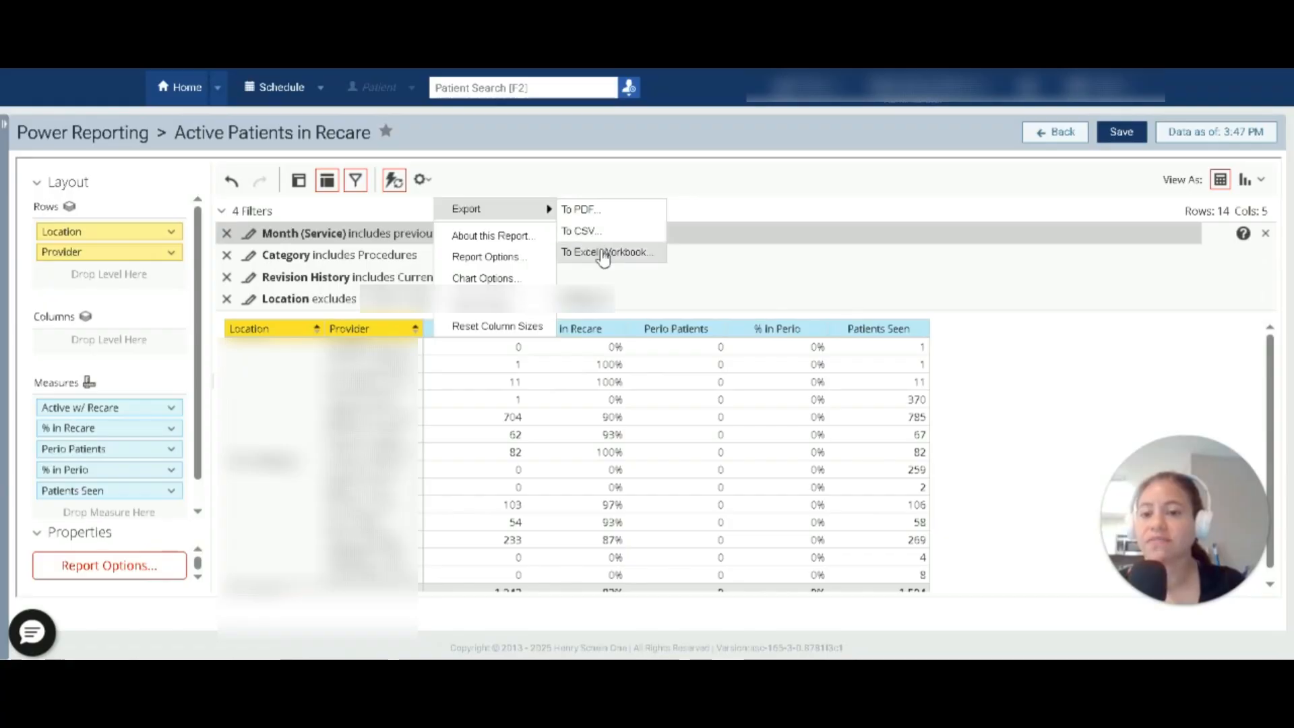
click(769, 210)
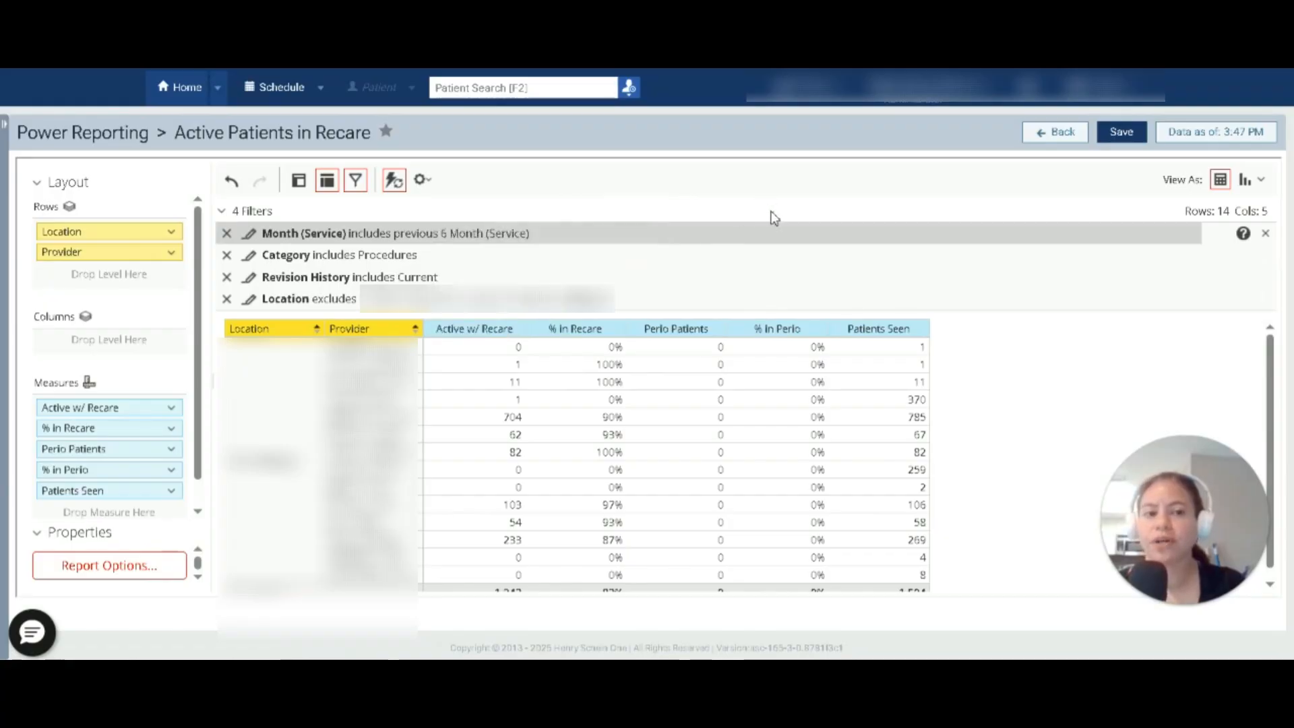
Display the report as a scatter chart and refresh it
click(1263, 180)
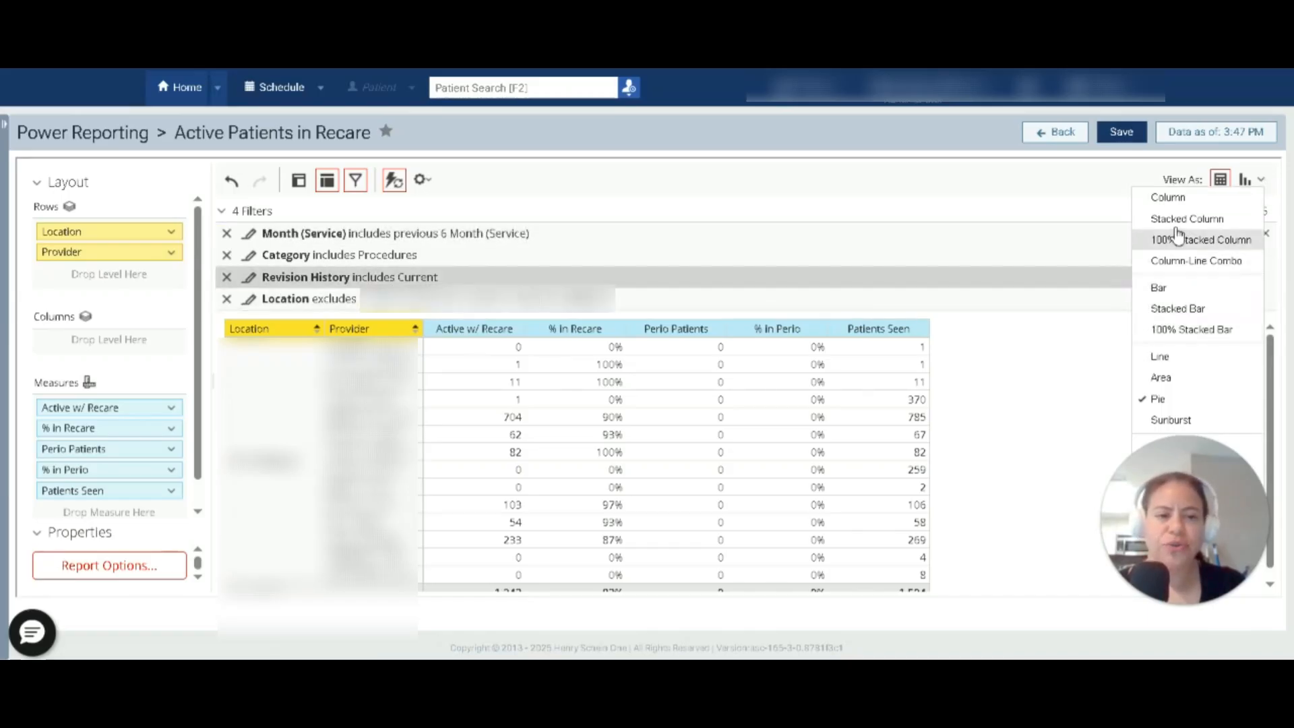
drag(1199, 511, 1124, 541)
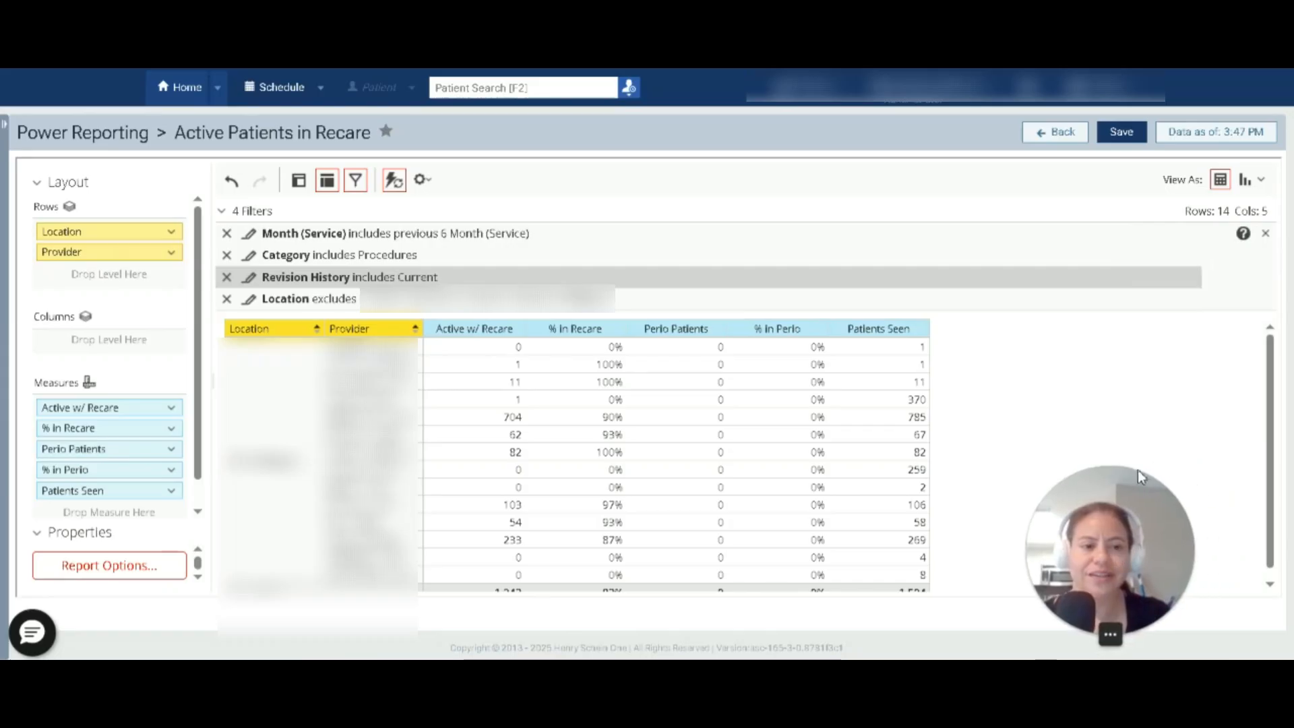
click(1262, 179)
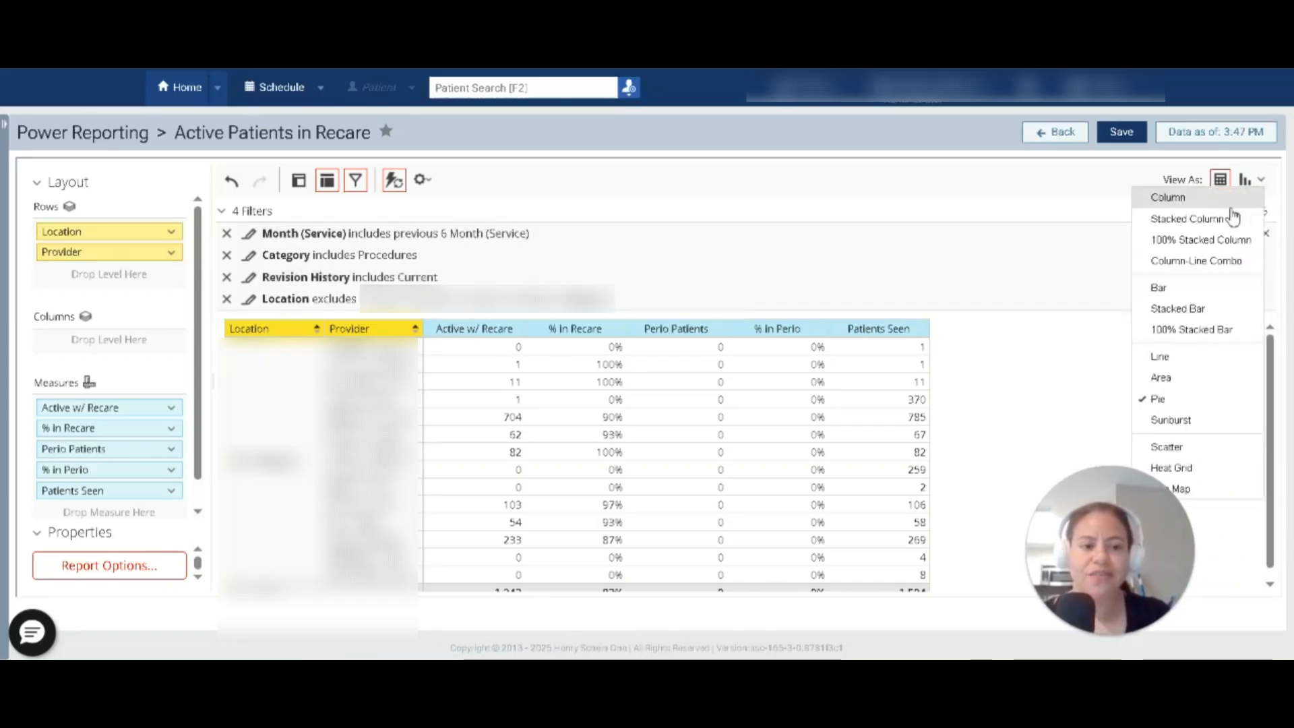
click(1179, 450)
click(1218, 330)
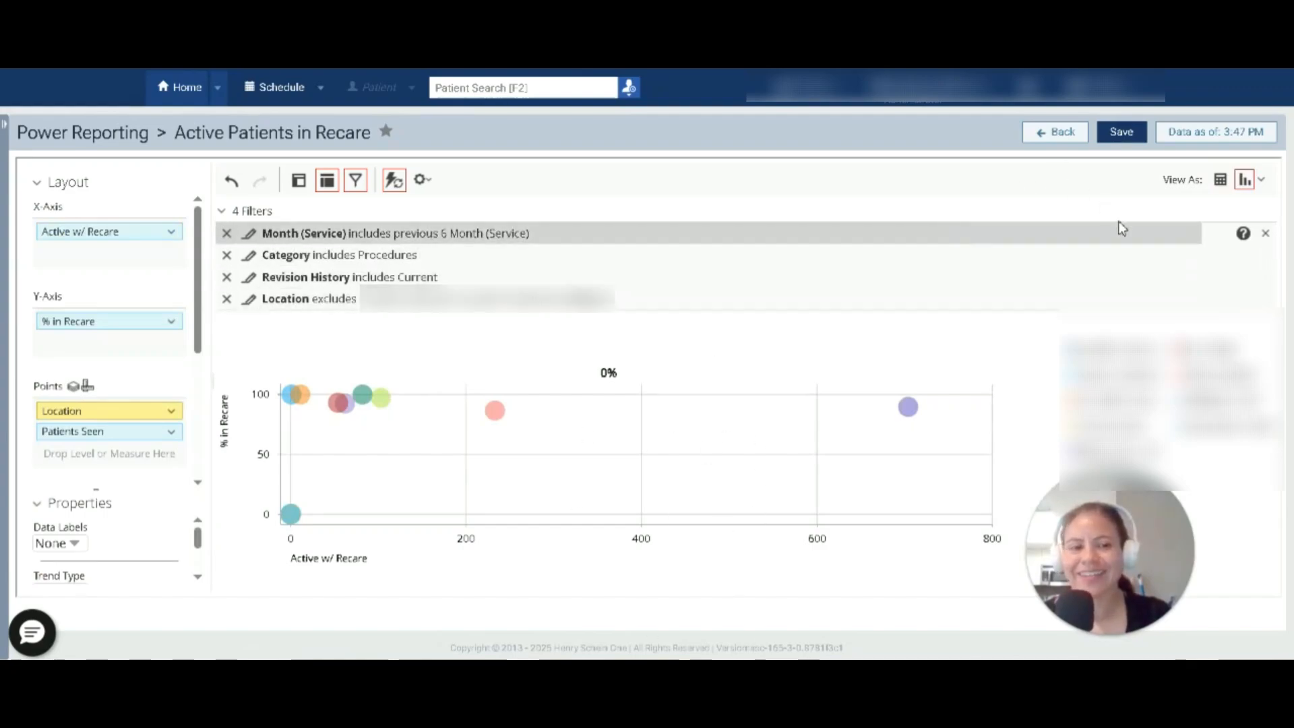
Display the Active Patients in Recare report as an area chart, refresh it and look over the plotted data
click(1258, 181)
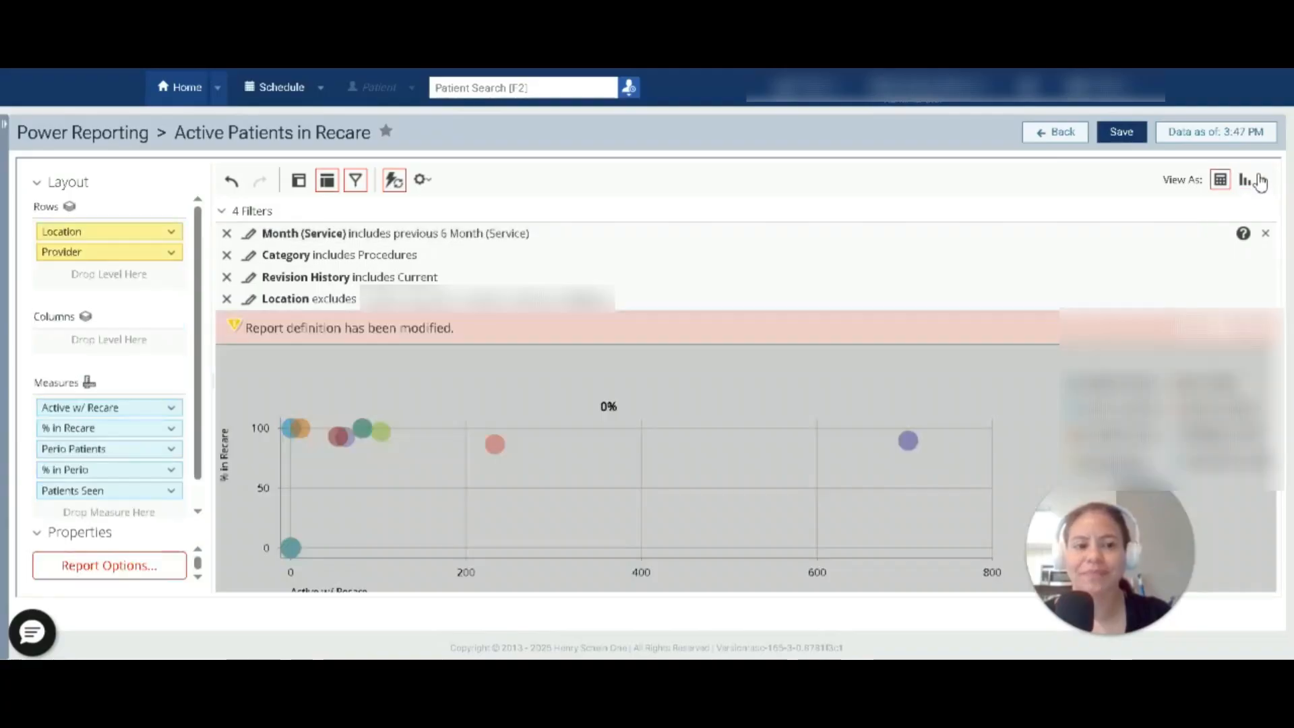
click(1259, 181)
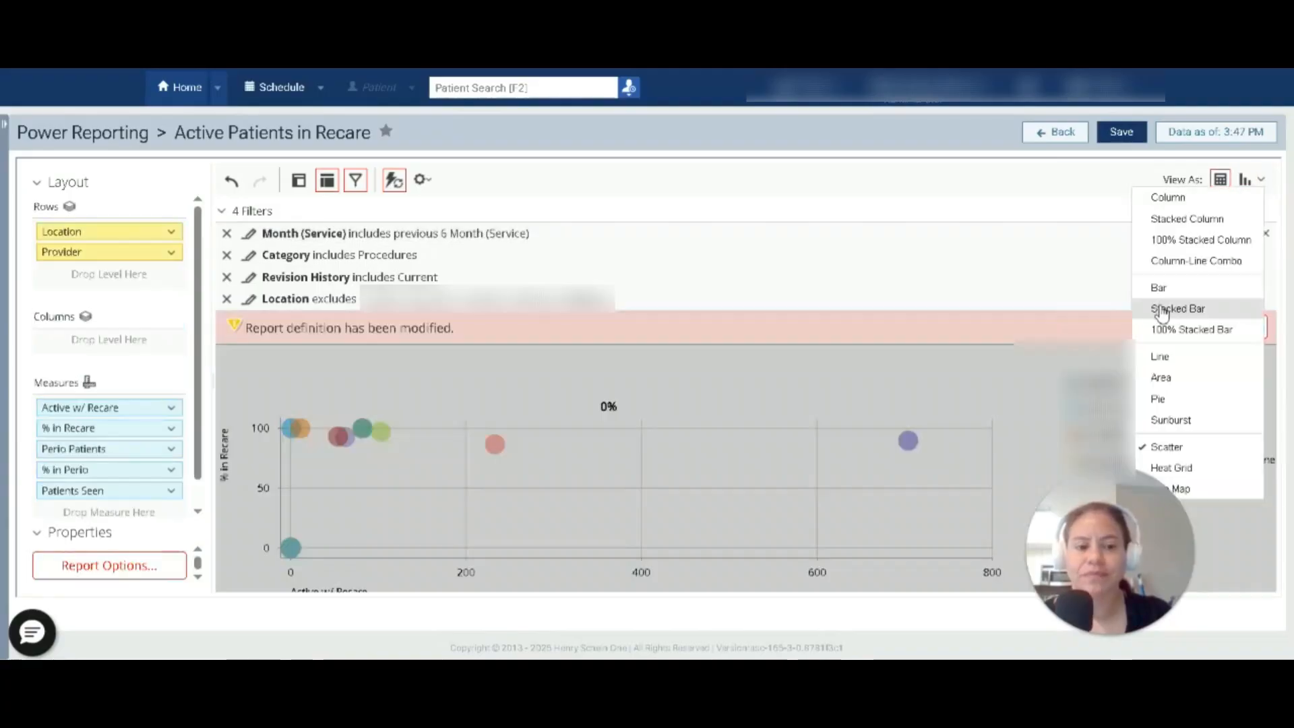
click(1163, 379)
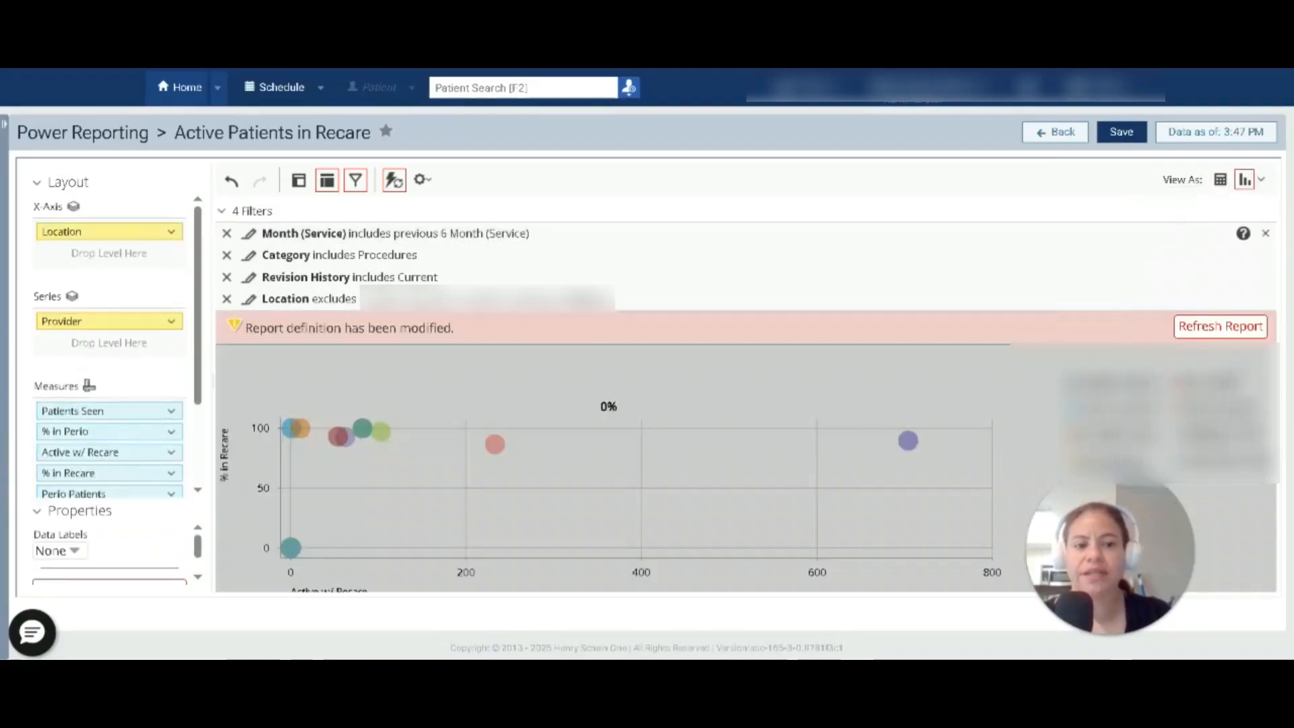
click(1218, 323)
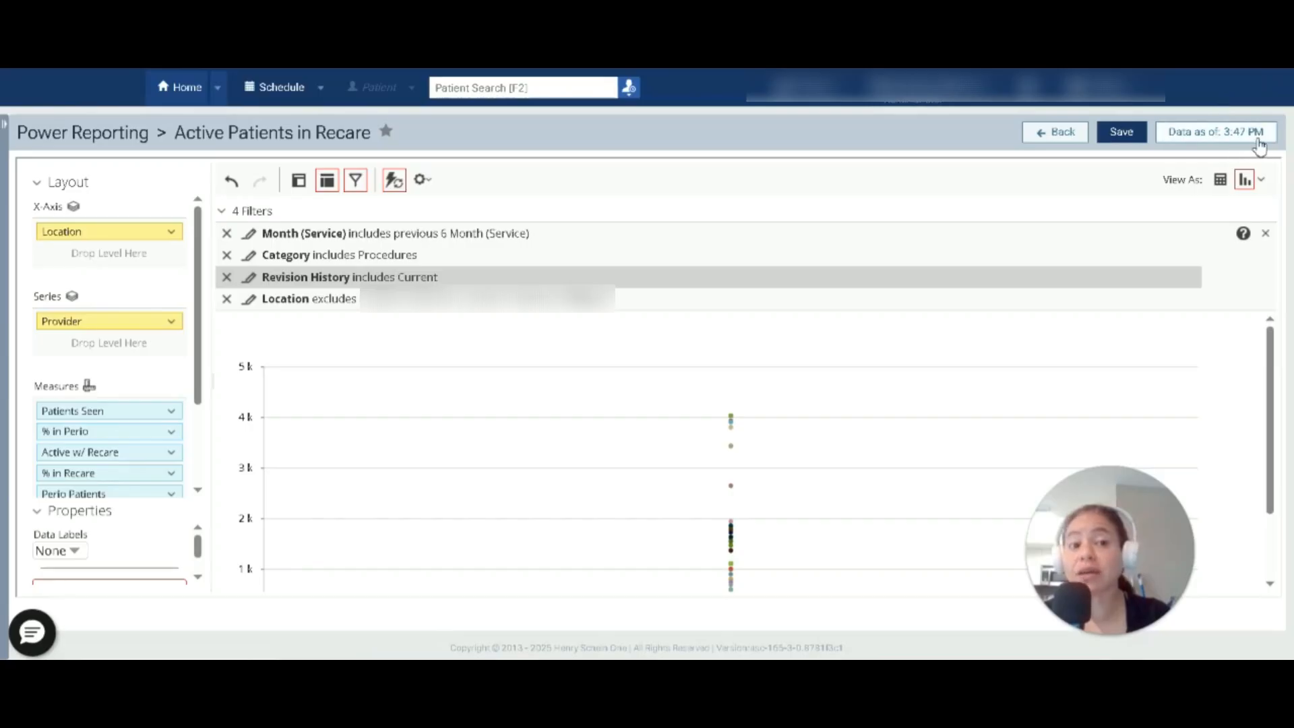
scroll(779, 474, down, 1)
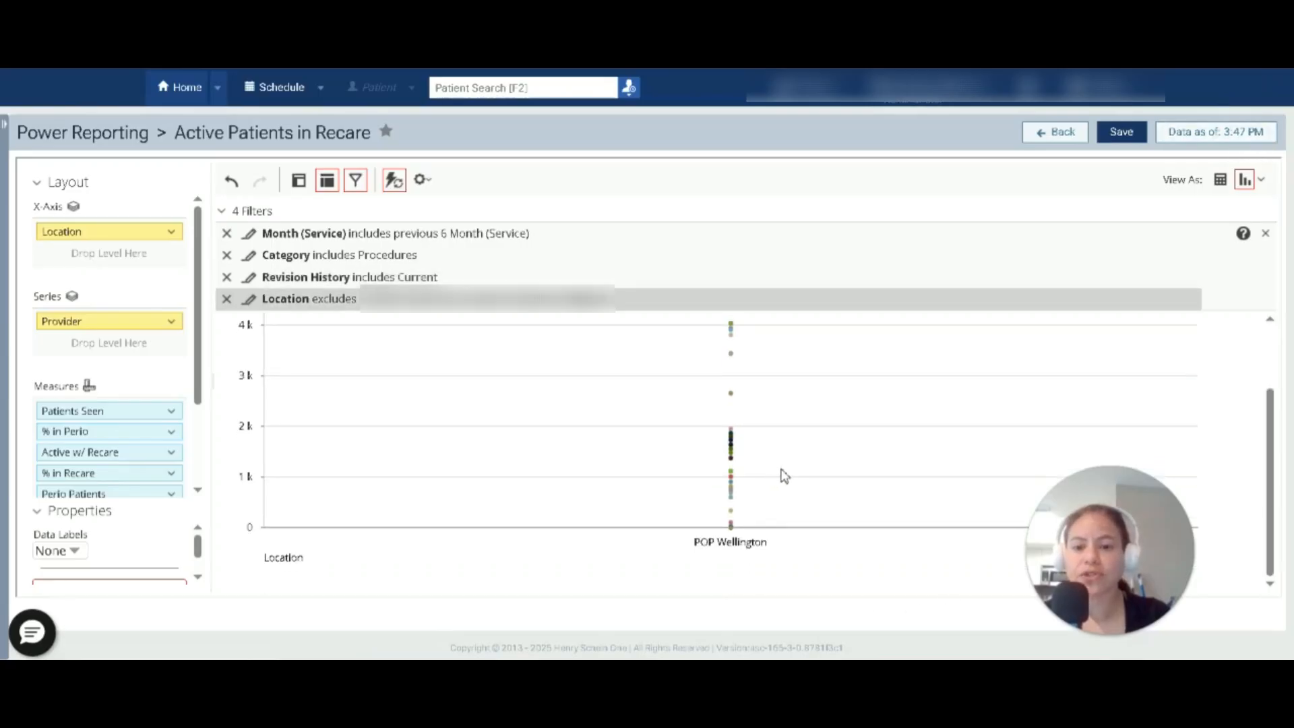
scroll(785, 476, up, 1)
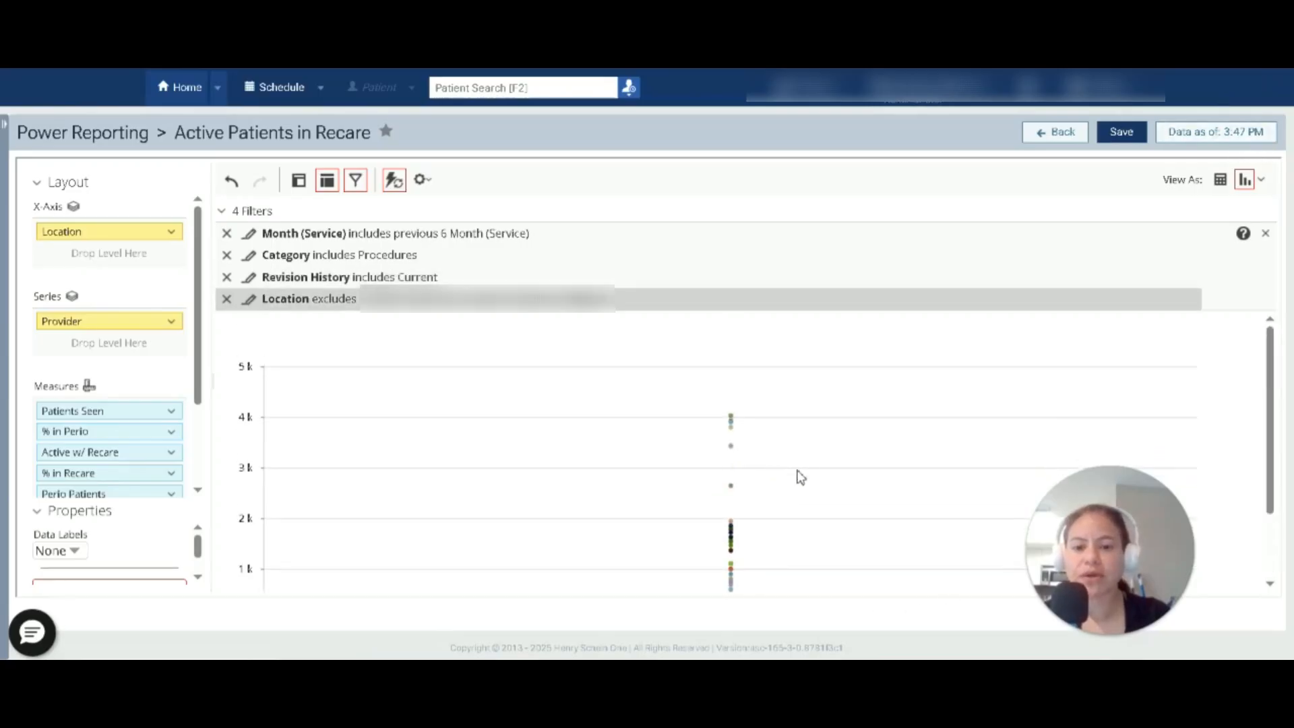
Return the report to table view and refresh it
click(1262, 180)
click(1222, 181)
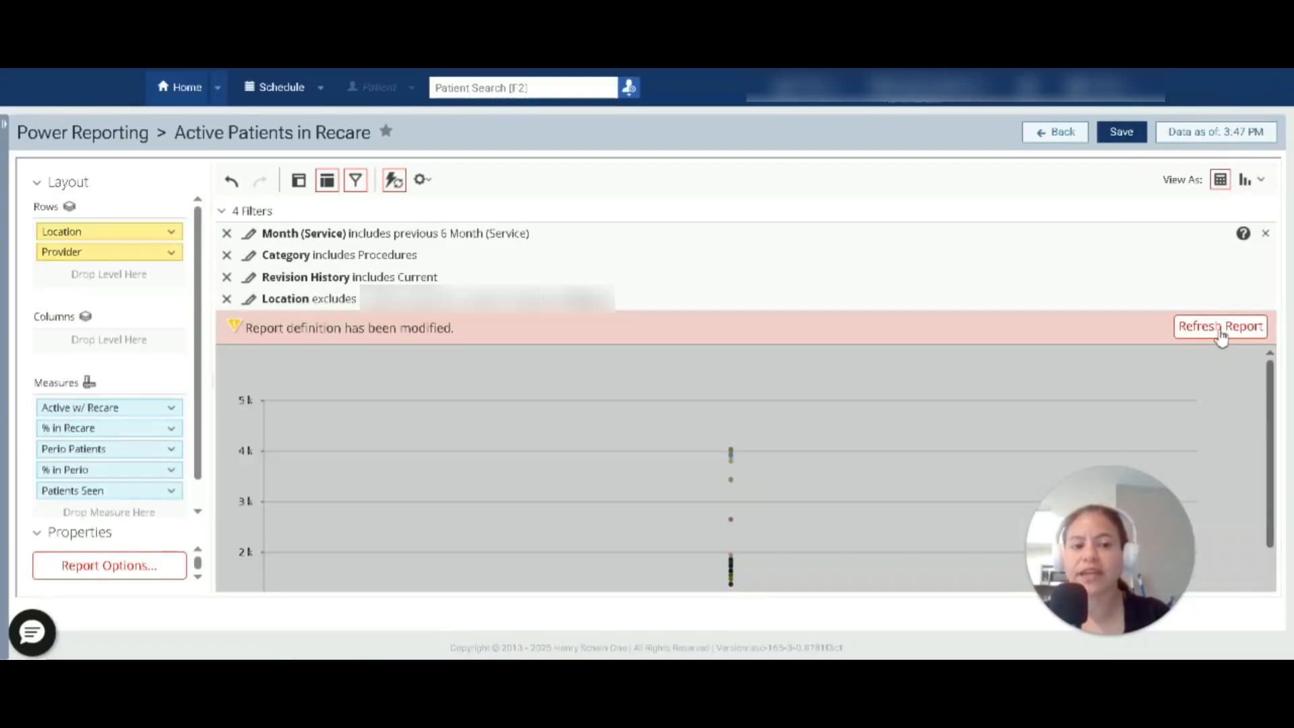
click(1222, 330)
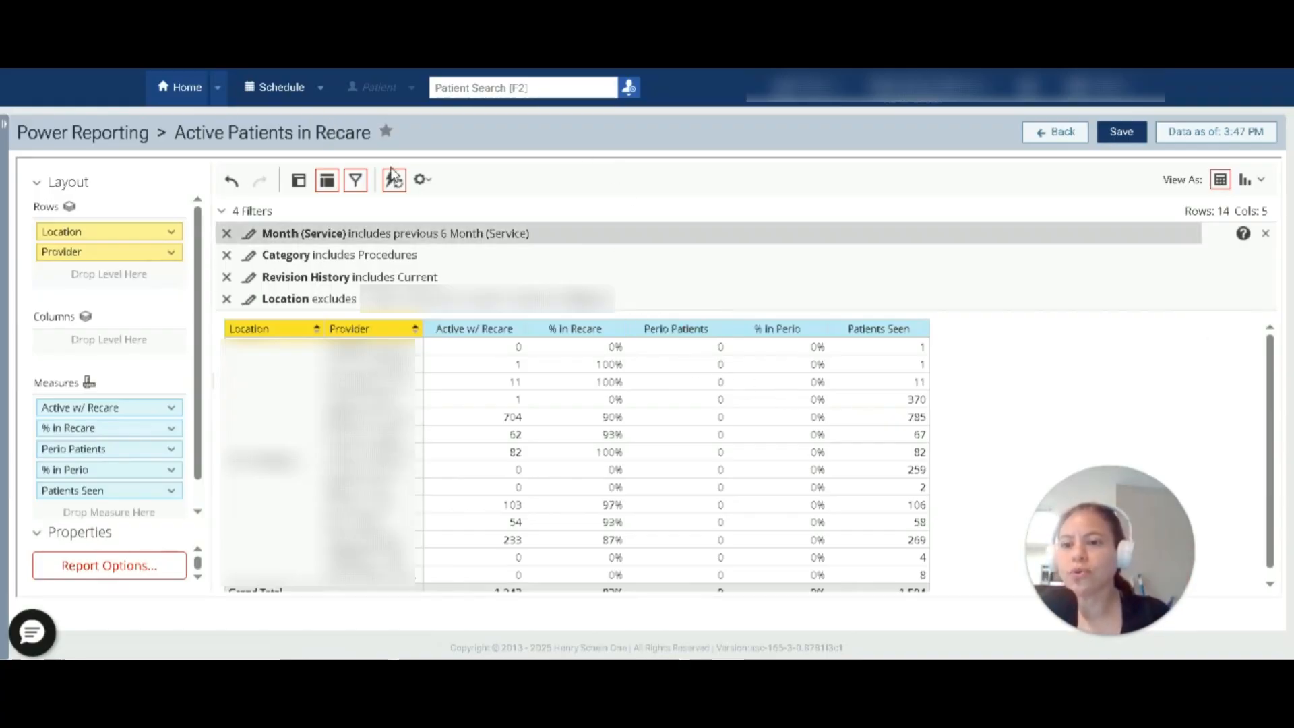
Check the report's save options, cancel without saving, and return to the Power Reporting list
click(1133, 137)
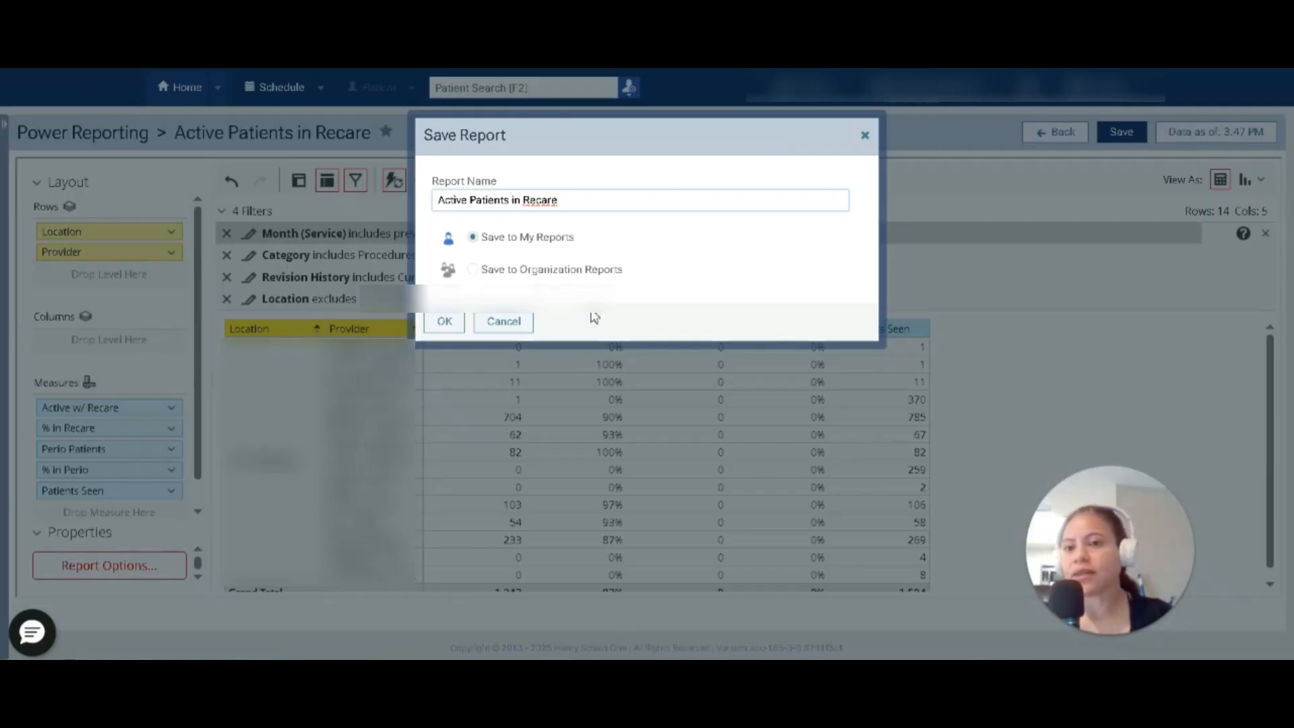
click(520, 322)
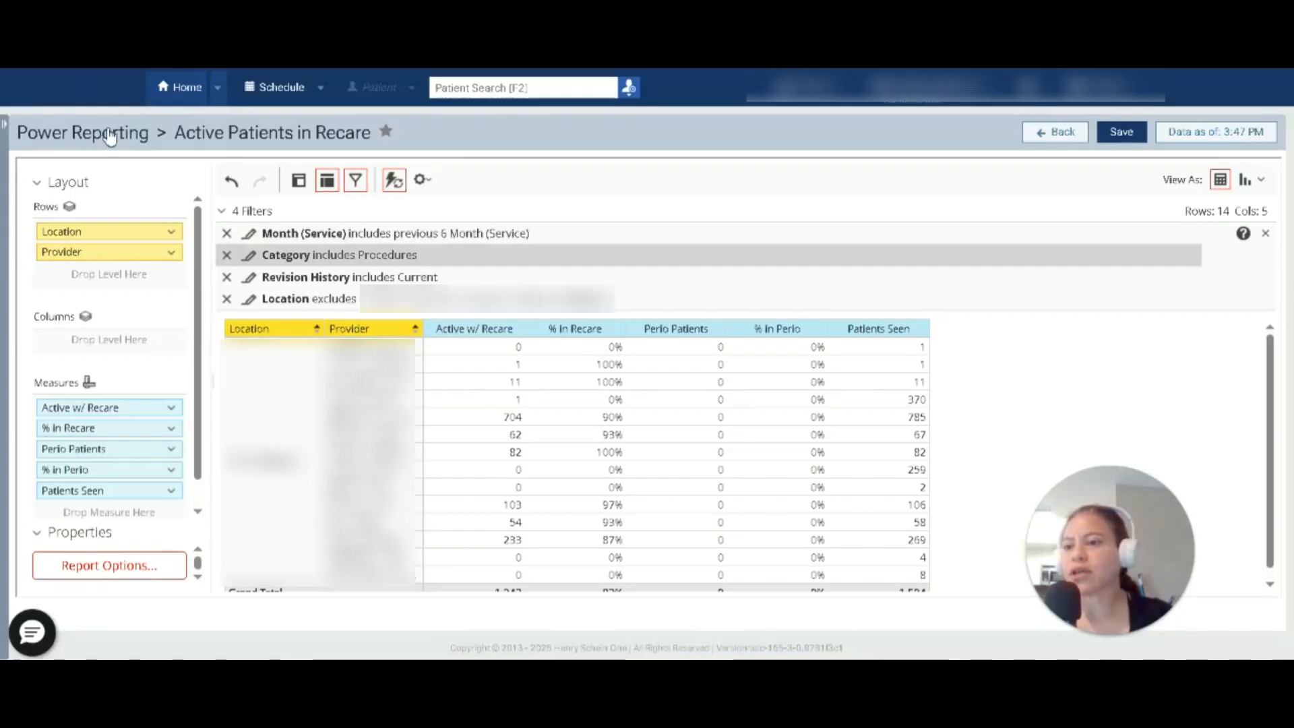
click(85, 138)
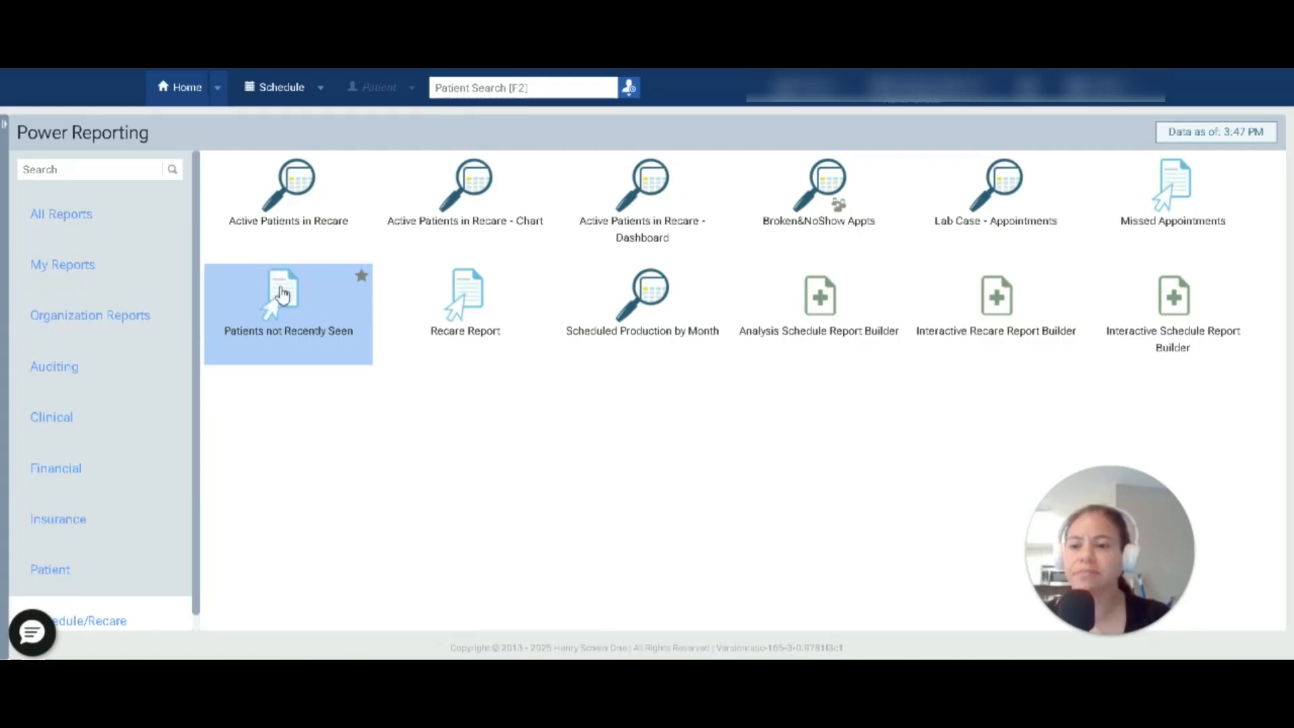
Open the Patients not Recently Seen report, look through its patient entries, and return to the report list
click(282, 294)
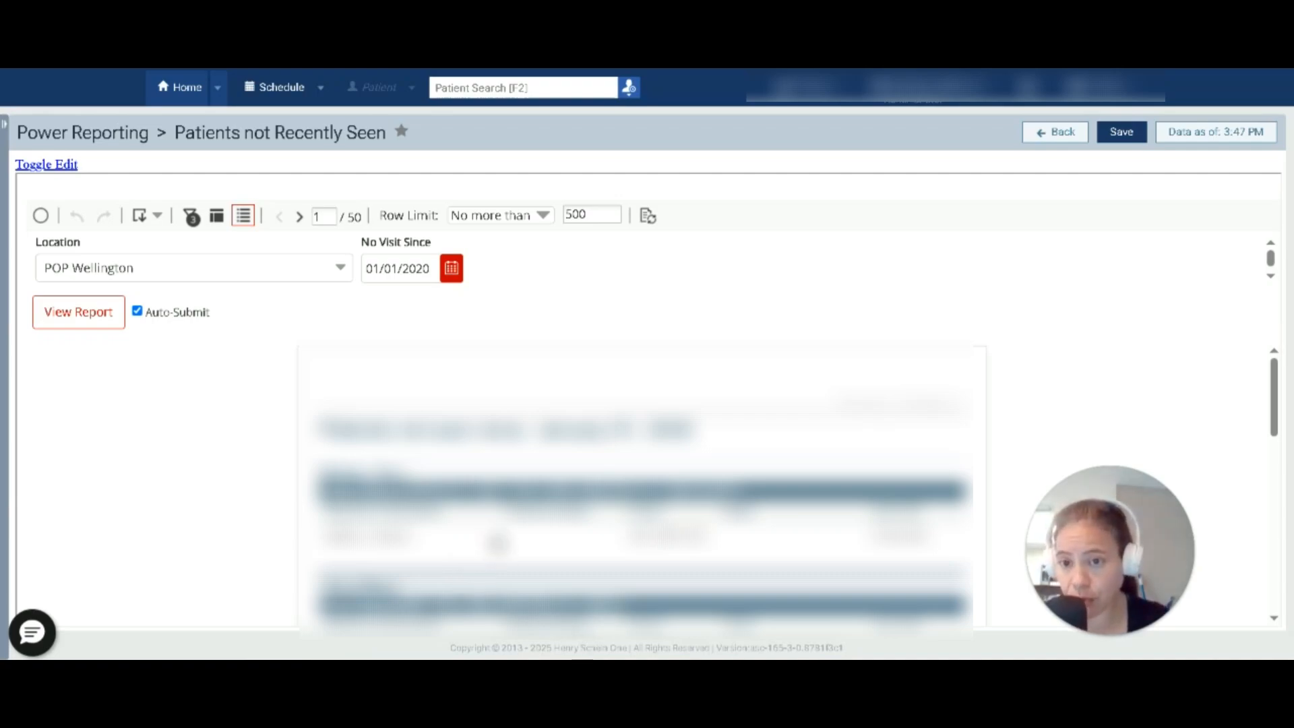
scroll(498, 546, down, 1)
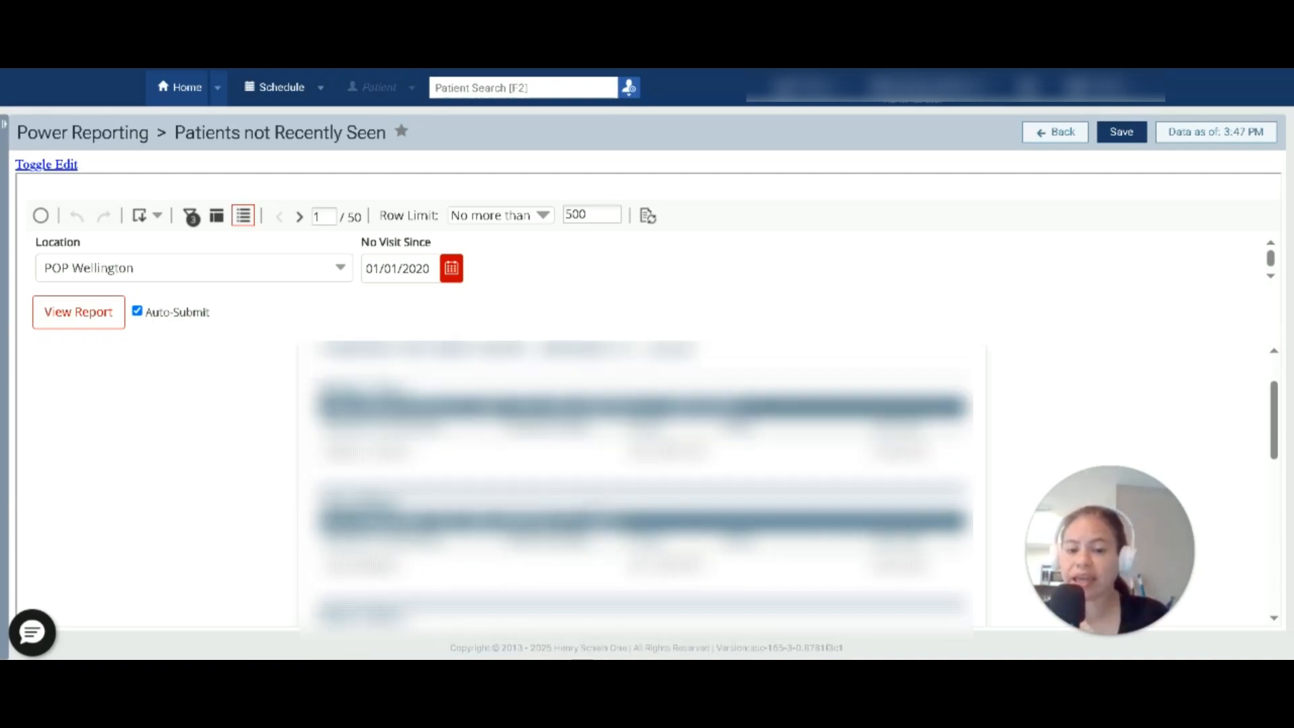
scroll(641, 486, down, 2)
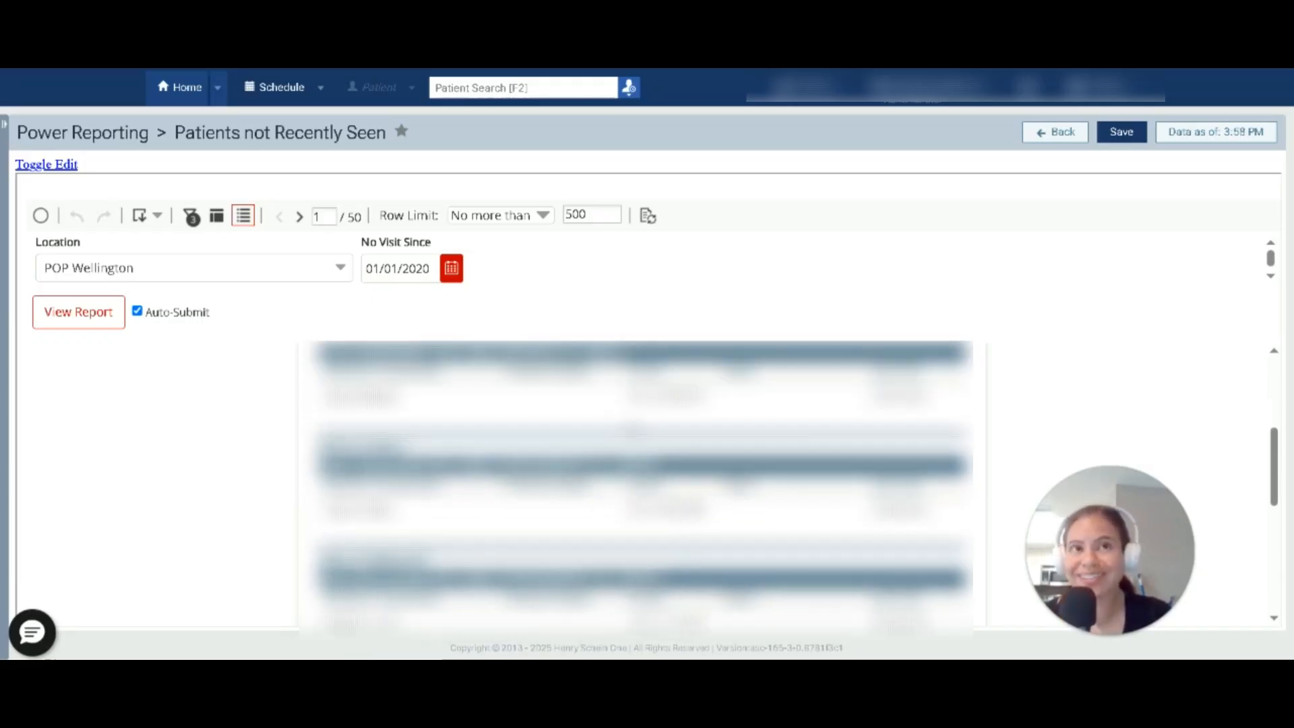
scroll(633, 404, down, 1)
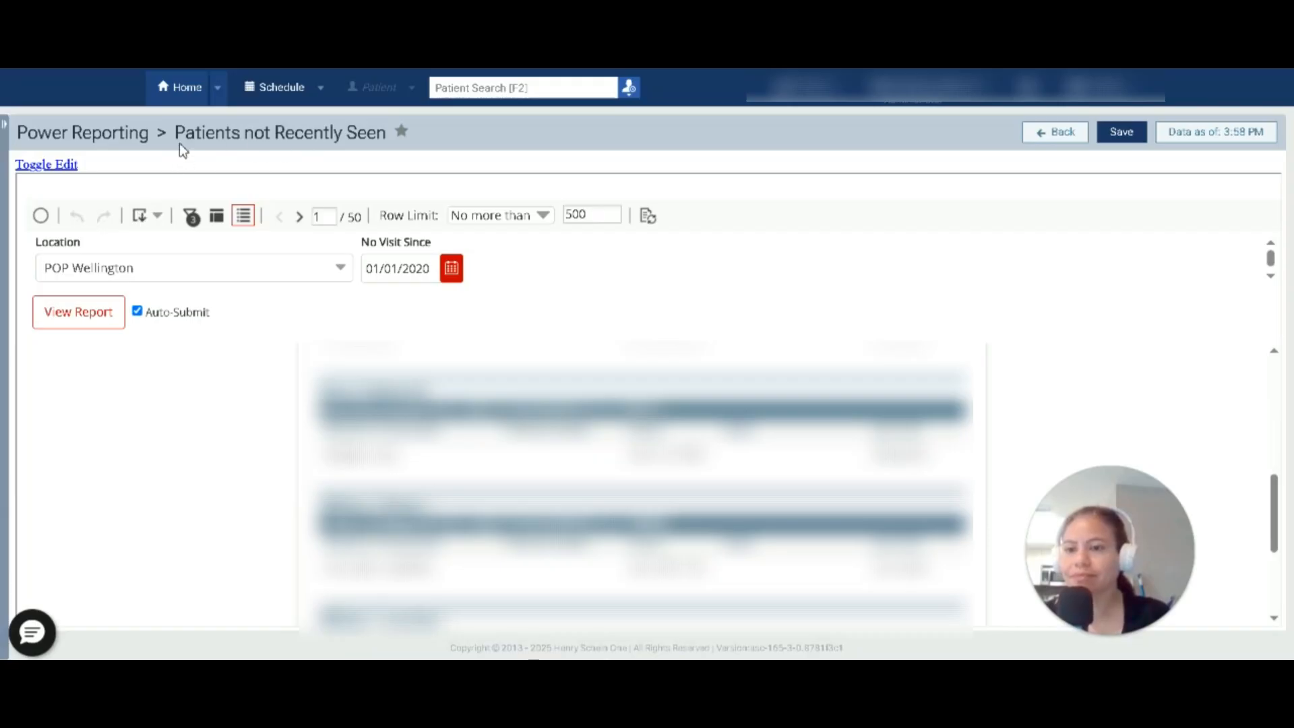
click(108, 143)
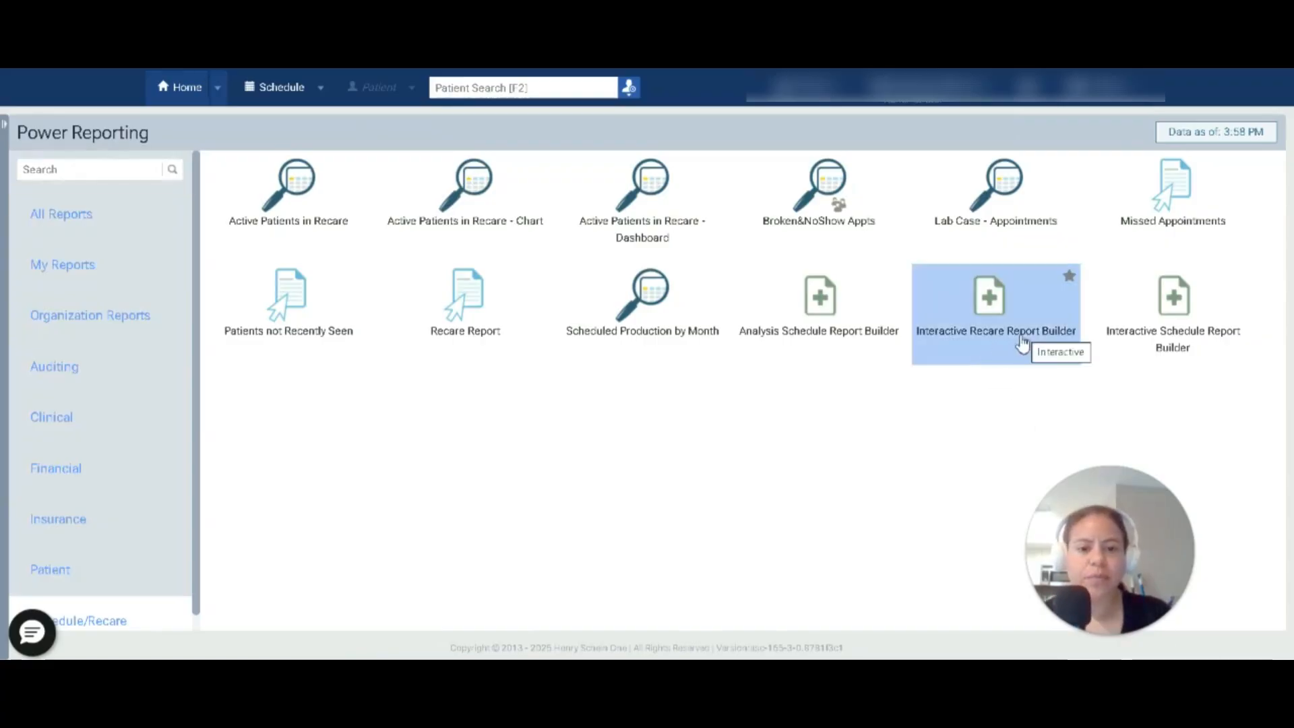
Start an Analysis Schedule Report Builder report with Appt Status as rows, try placing Patient Count in the columns, and refresh it
click(811, 300)
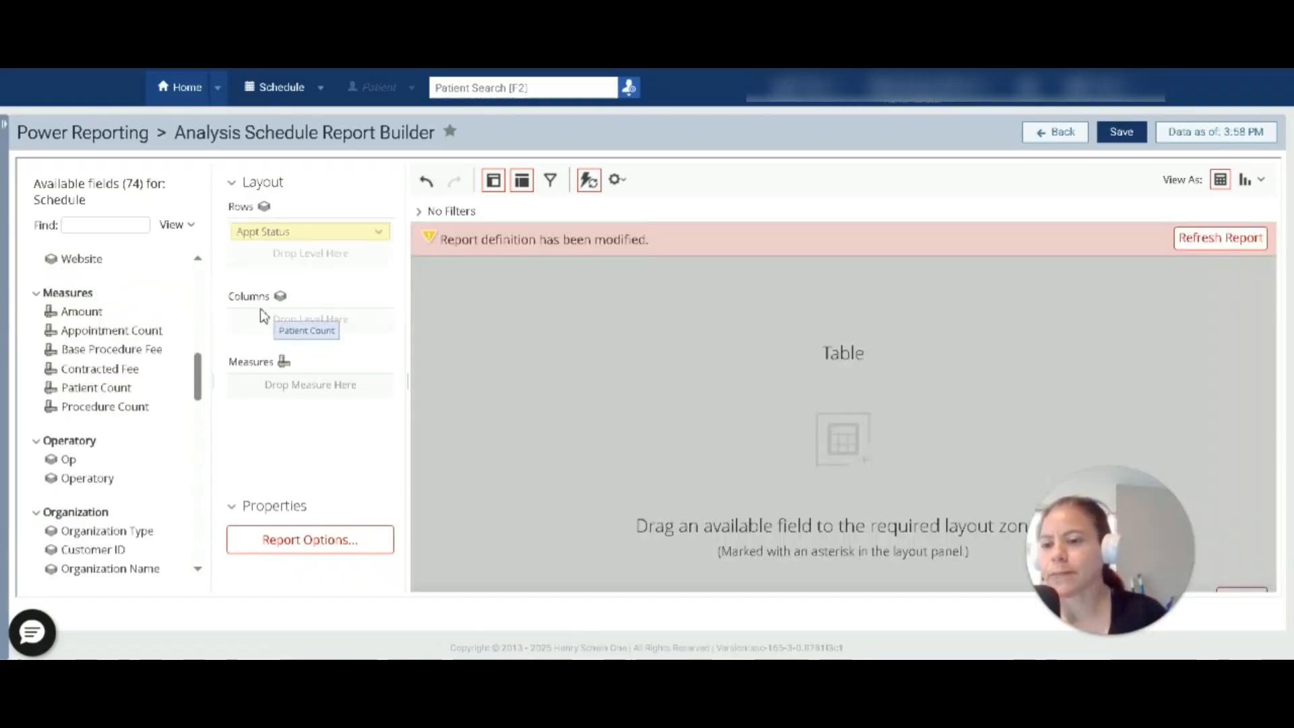
drag(267, 319, 267, 323)
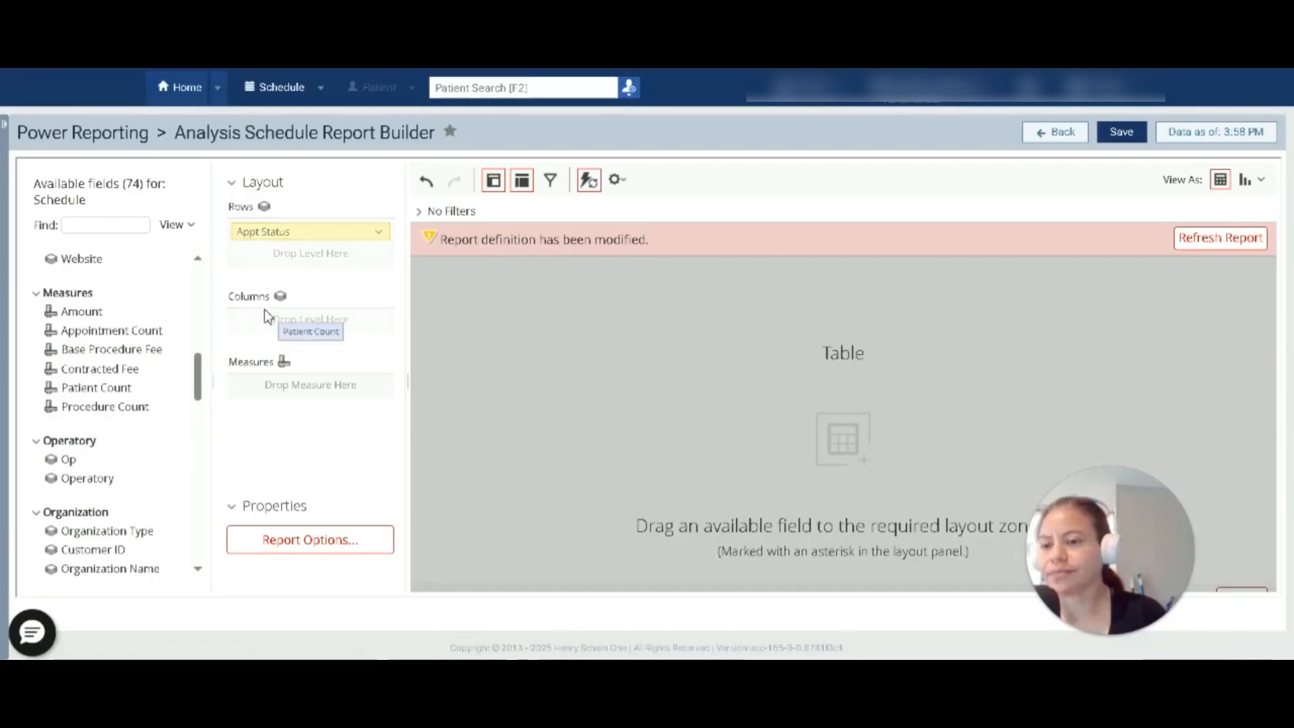
drag(264, 309, 265, 310)
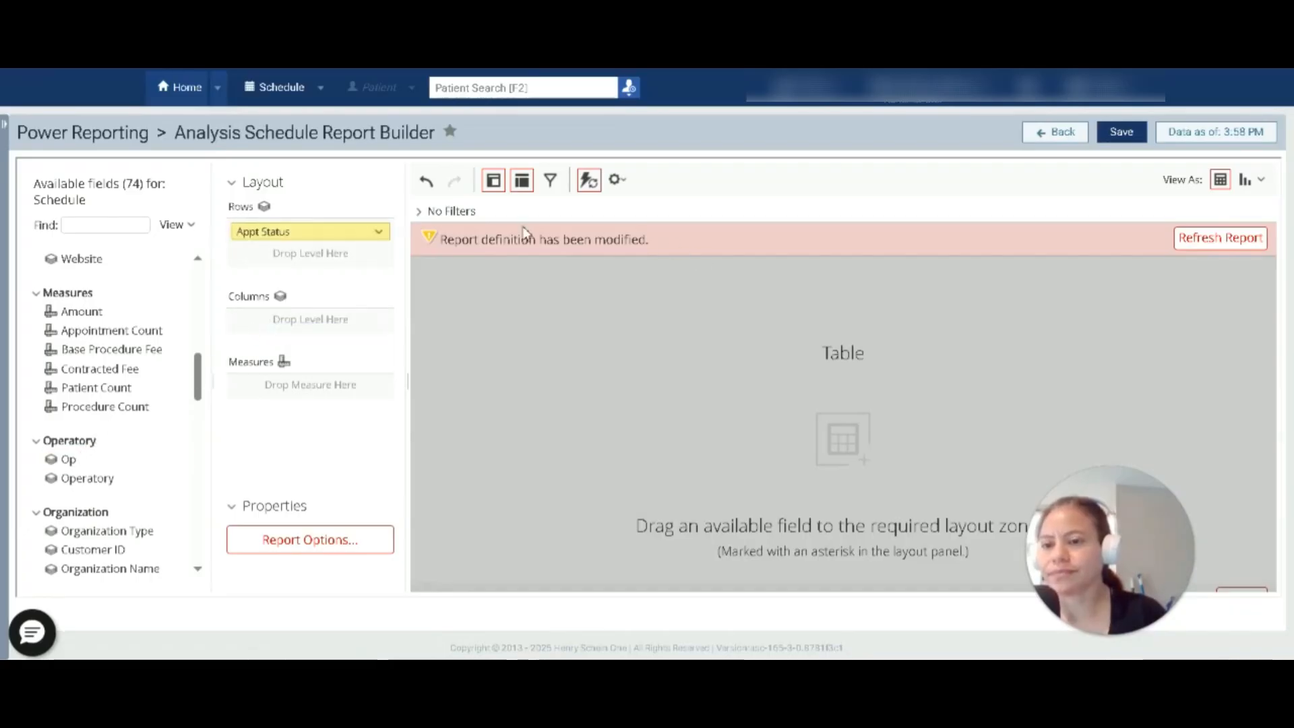
click(1220, 238)
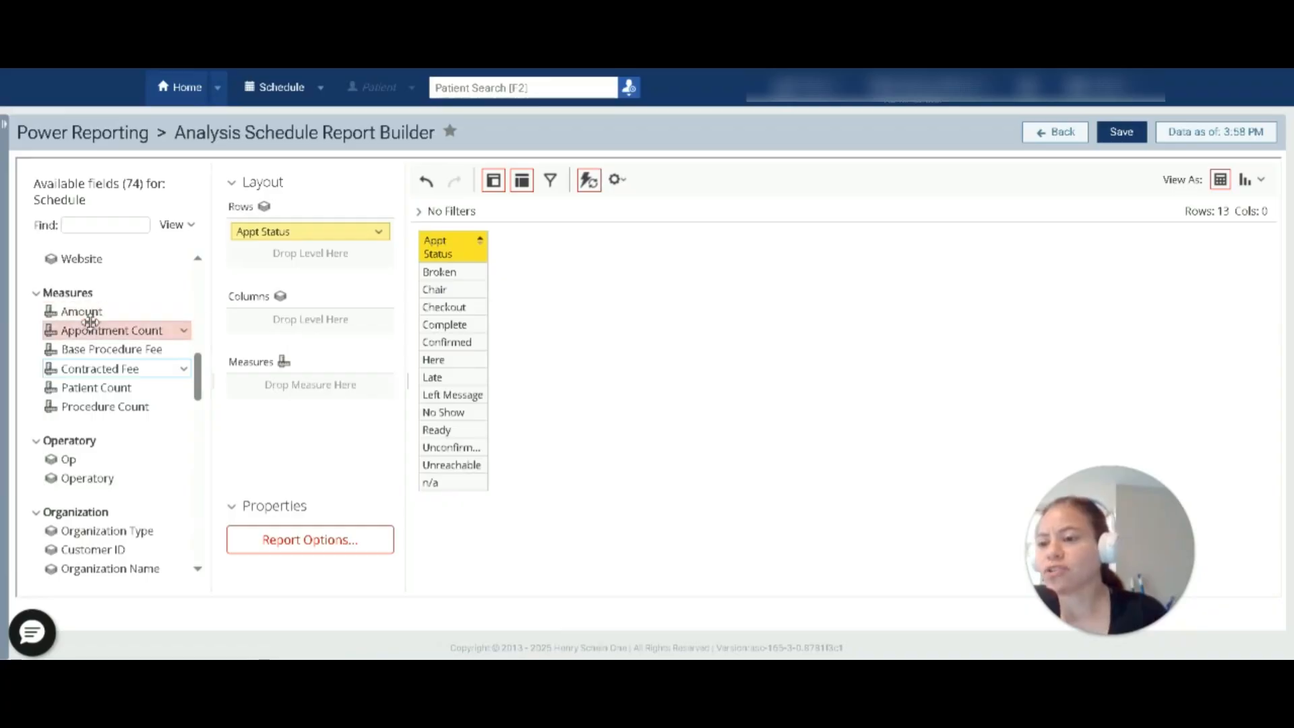
Find the Location field with "loc", add it as the report's columns, and refresh the report
scroll(94, 320, up, 6)
scroll(105, 311, up, 3)
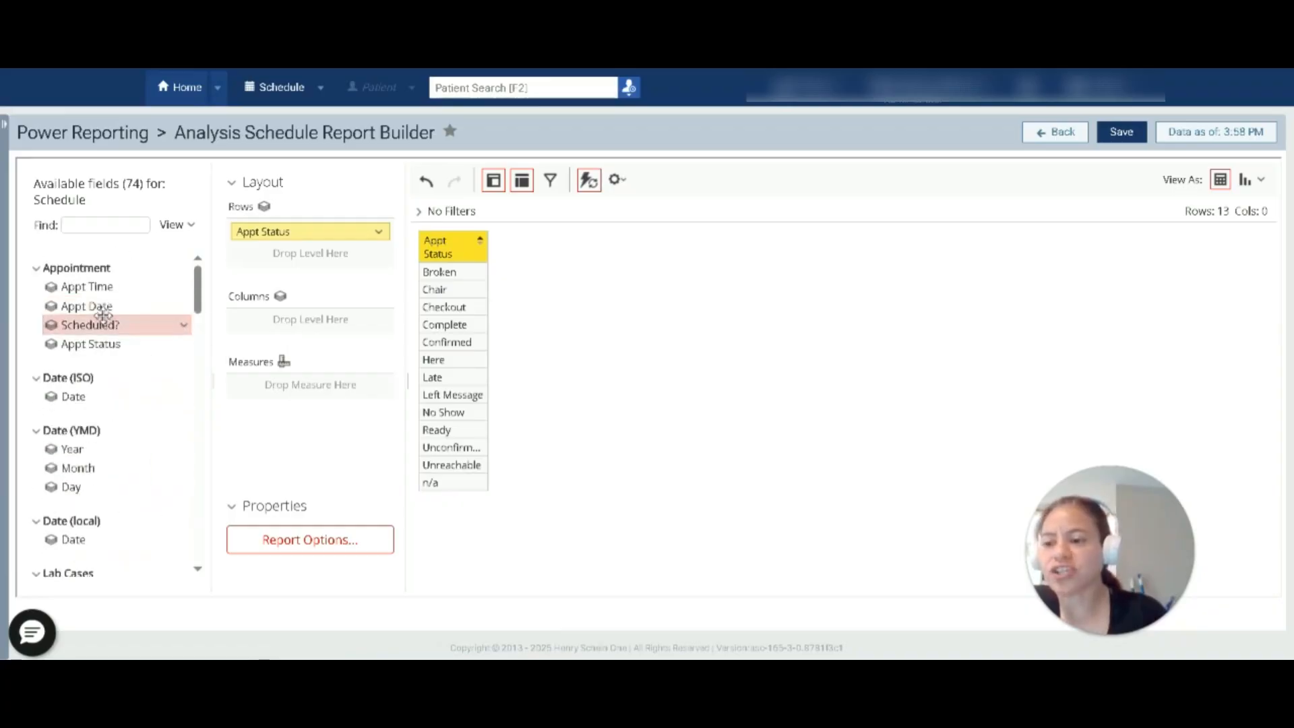
click(102, 226)
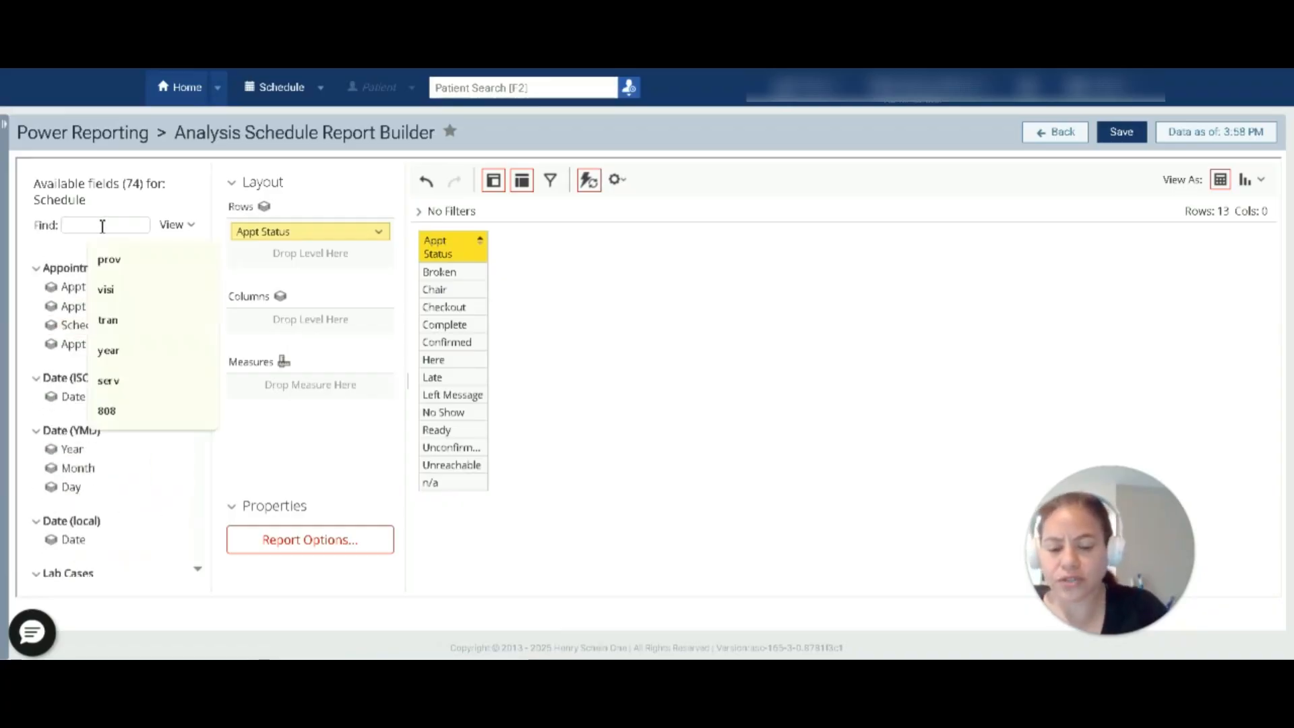
text(lo)
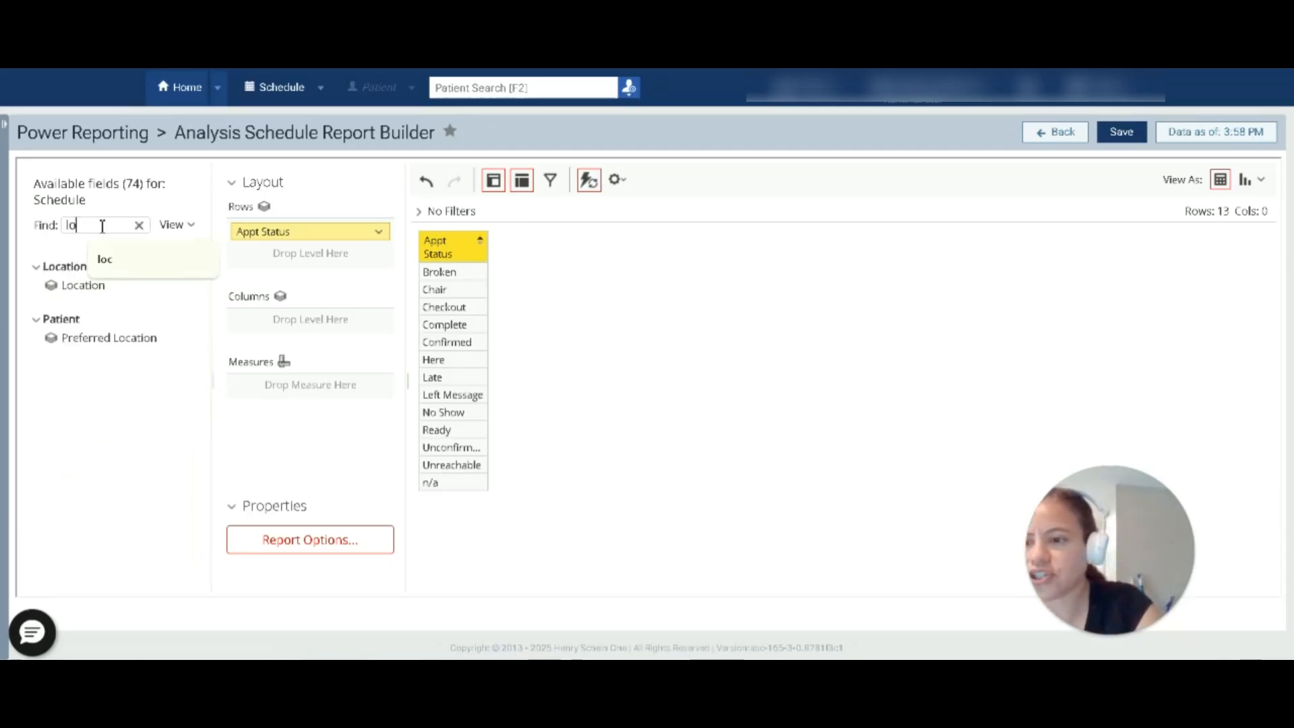
text(c)
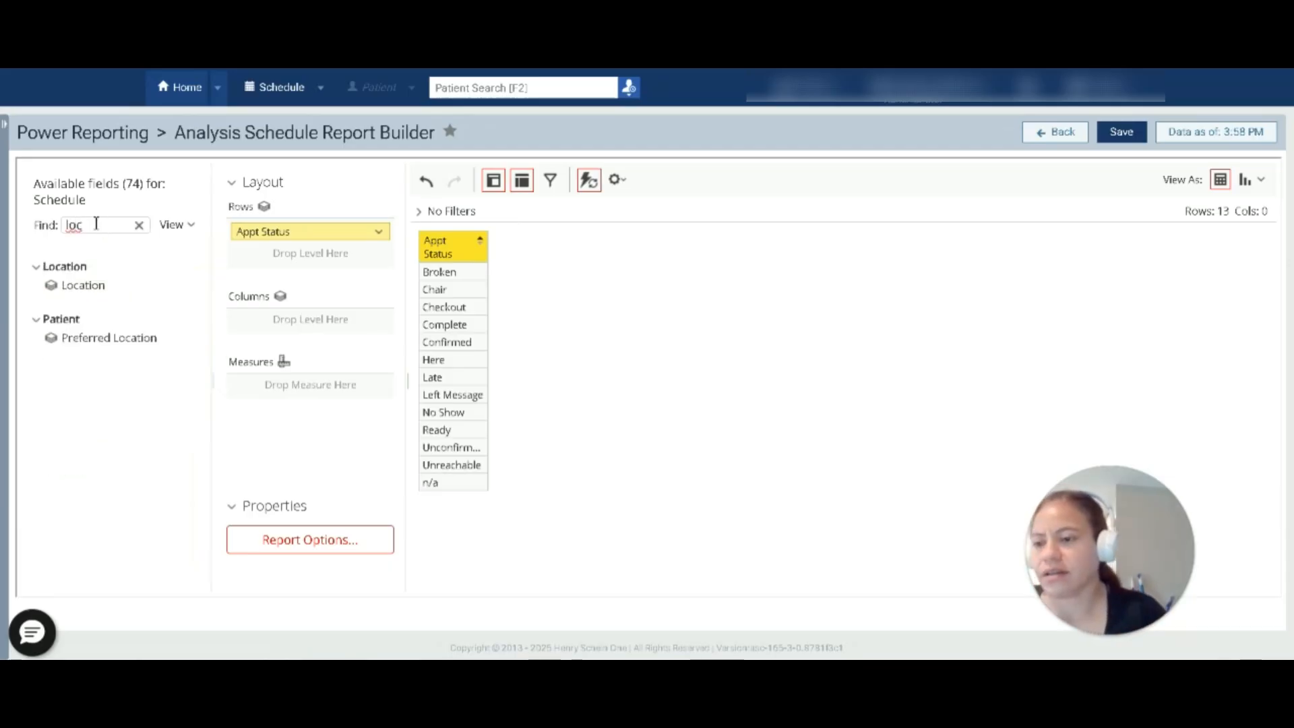
drag(72, 282, 312, 322)
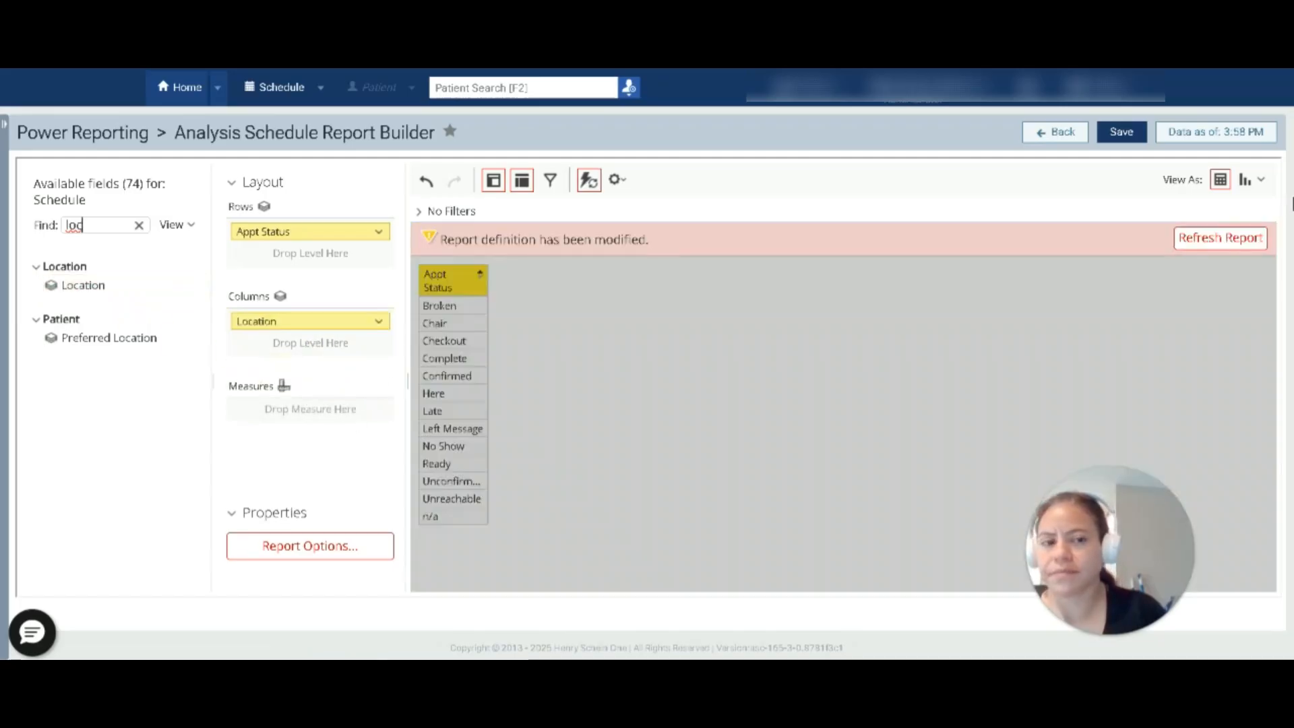
click(1206, 242)
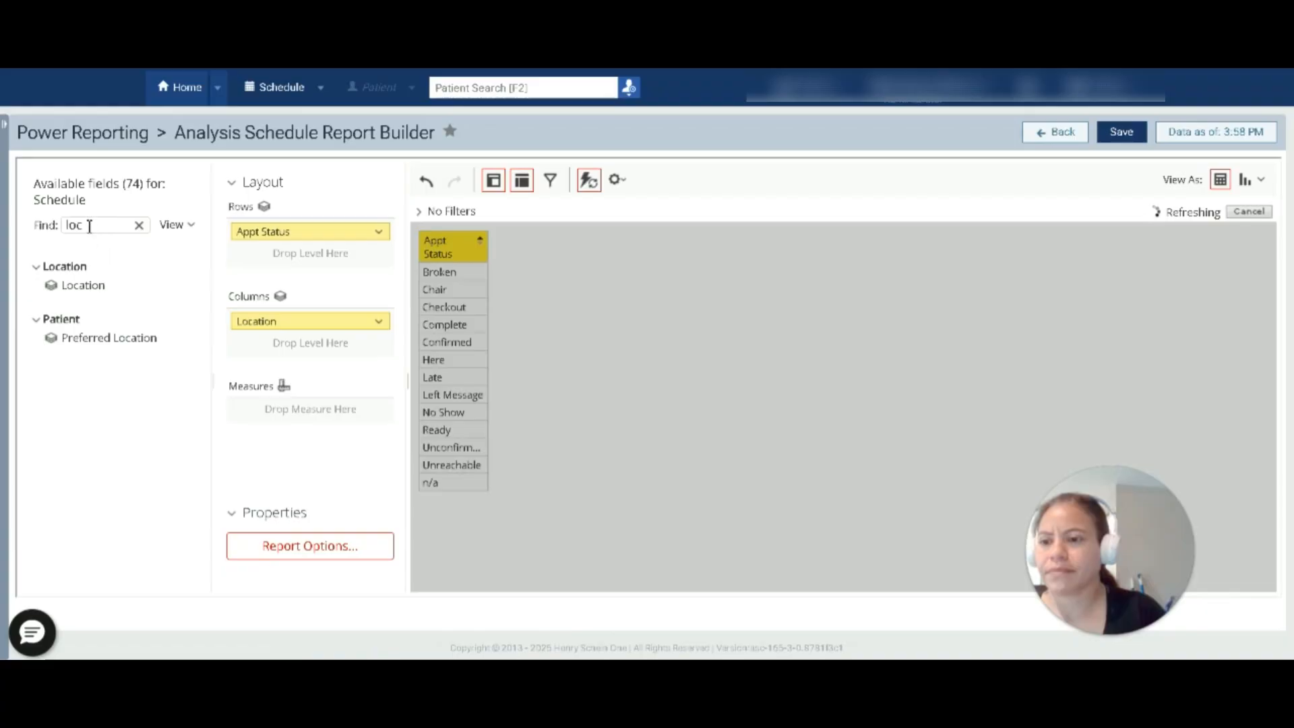
Search the available fields for "count" and add Appointment Count and Patient Count as measures
drag(84, 225, 59, 228)
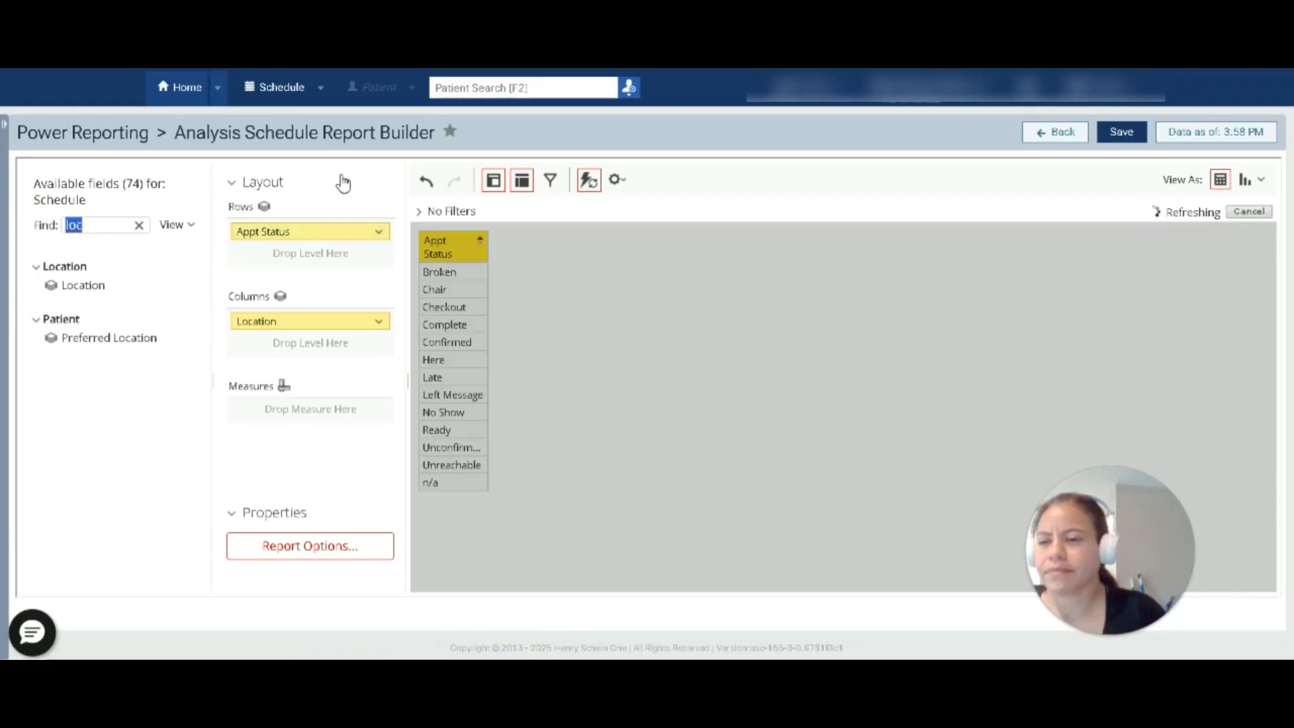
key(BackSpace)
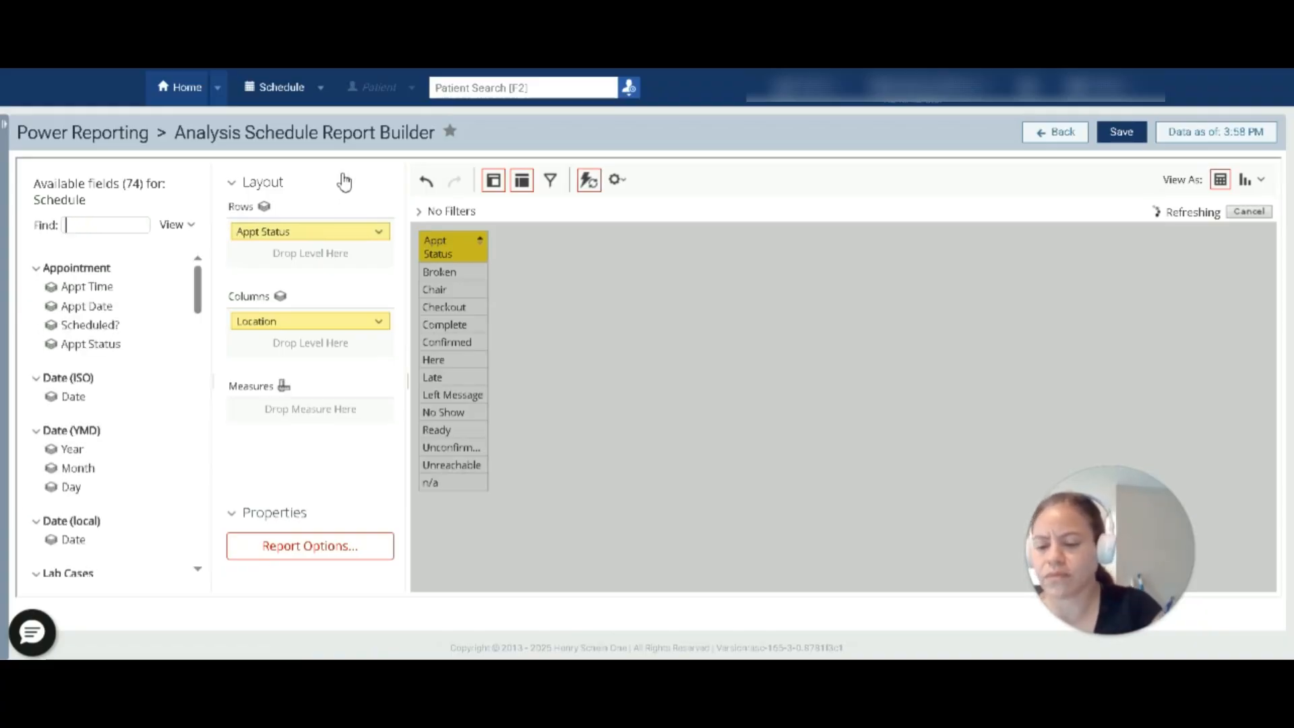
text(count)
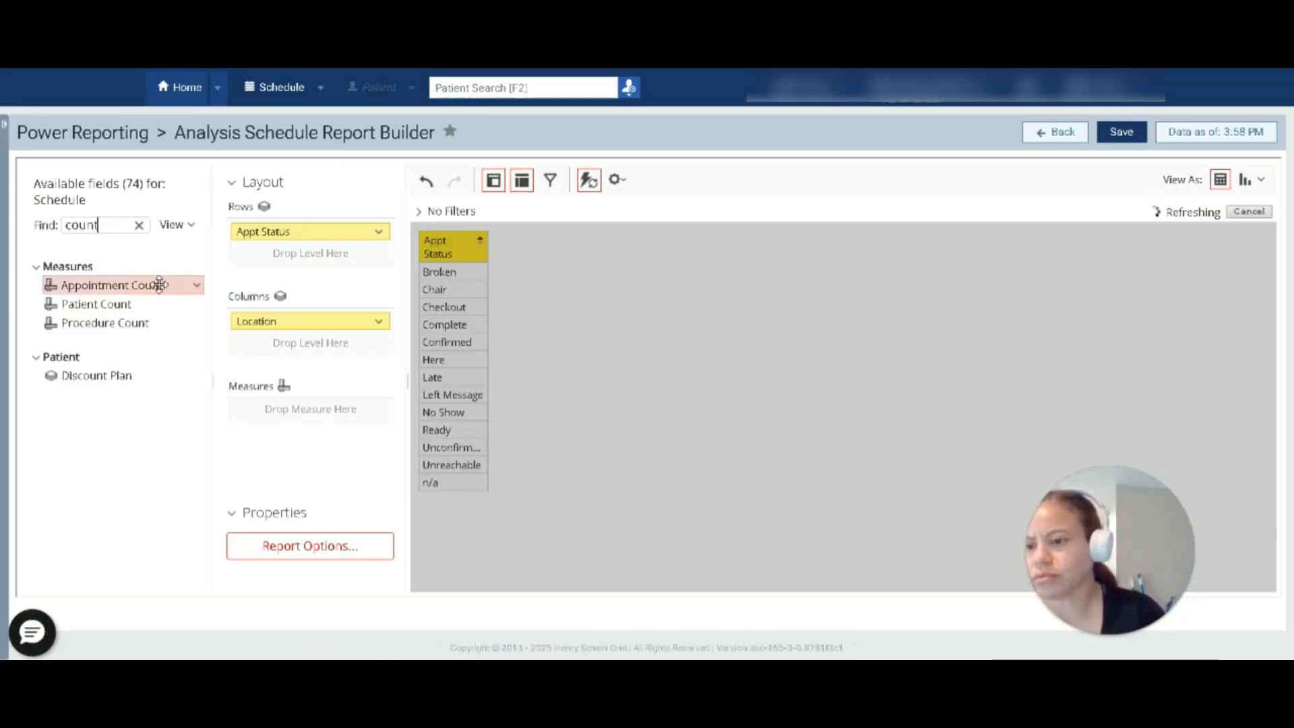
drag(143, 286, 276, 414)
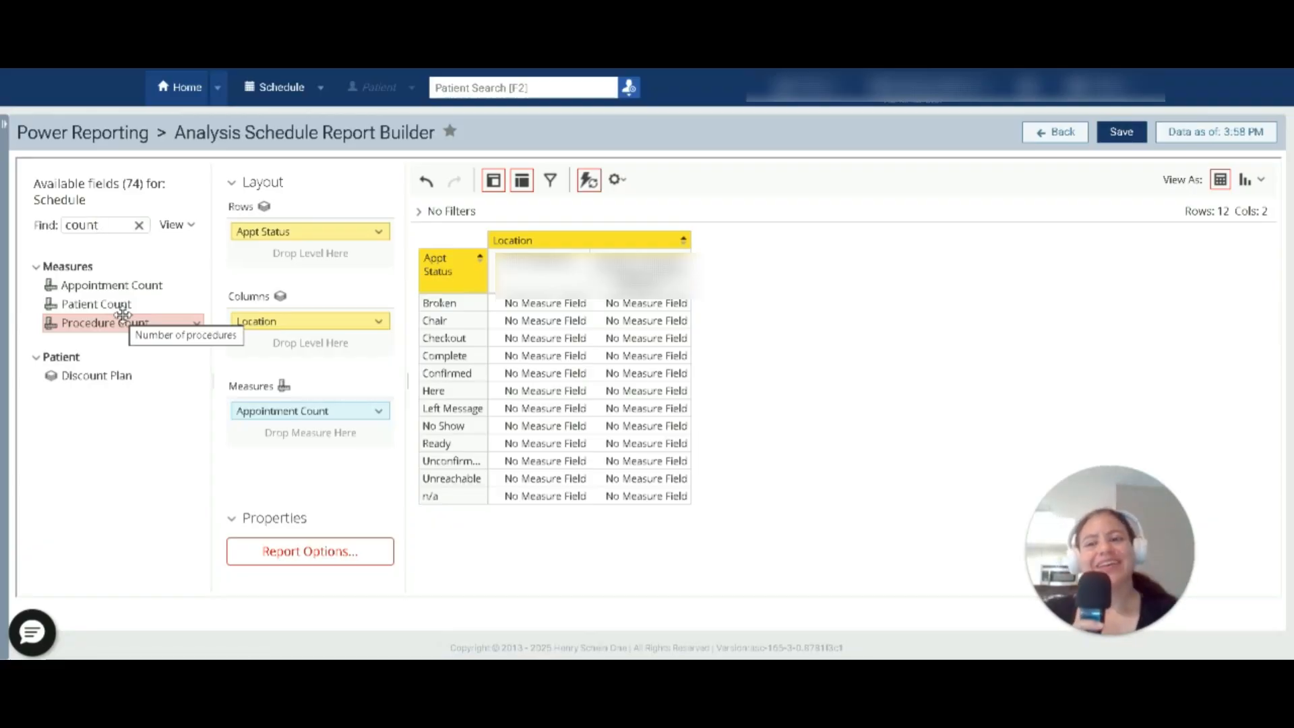
double_click(102, 303)
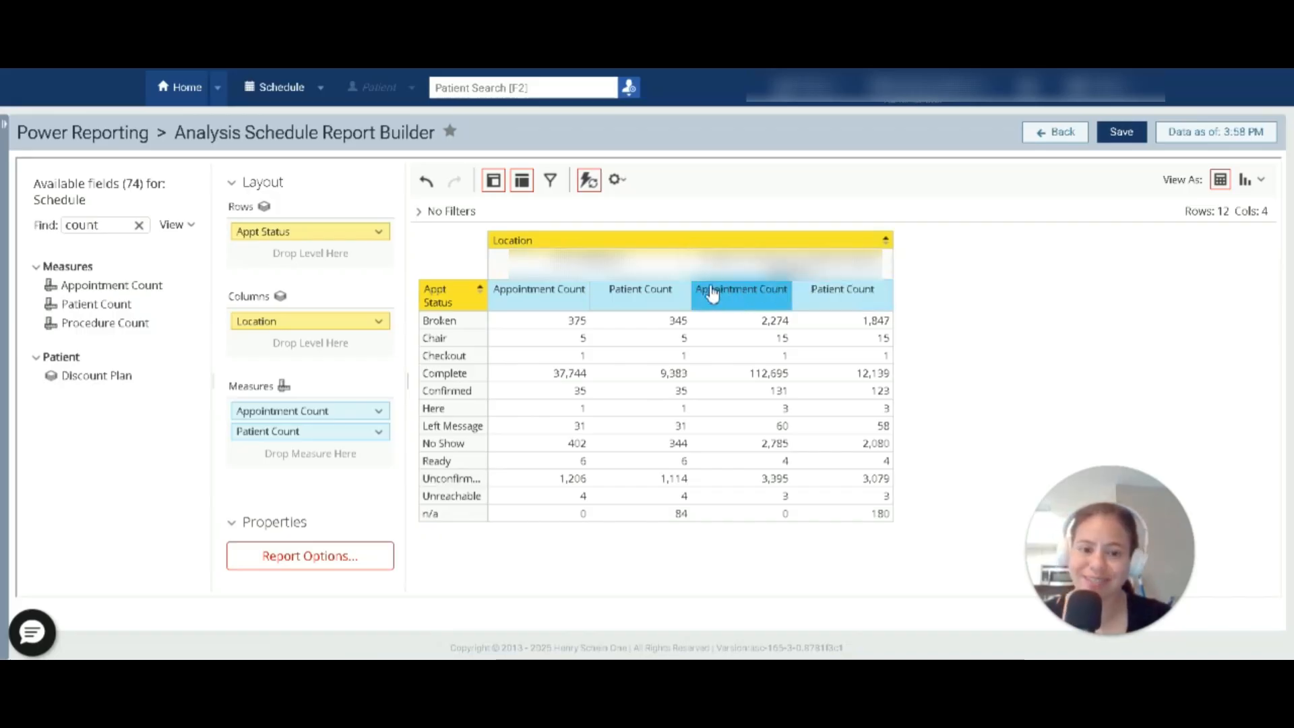
Display the appointment status report as pie charts, refresh it, and return to the Power Reporting list
click(1245, 179)
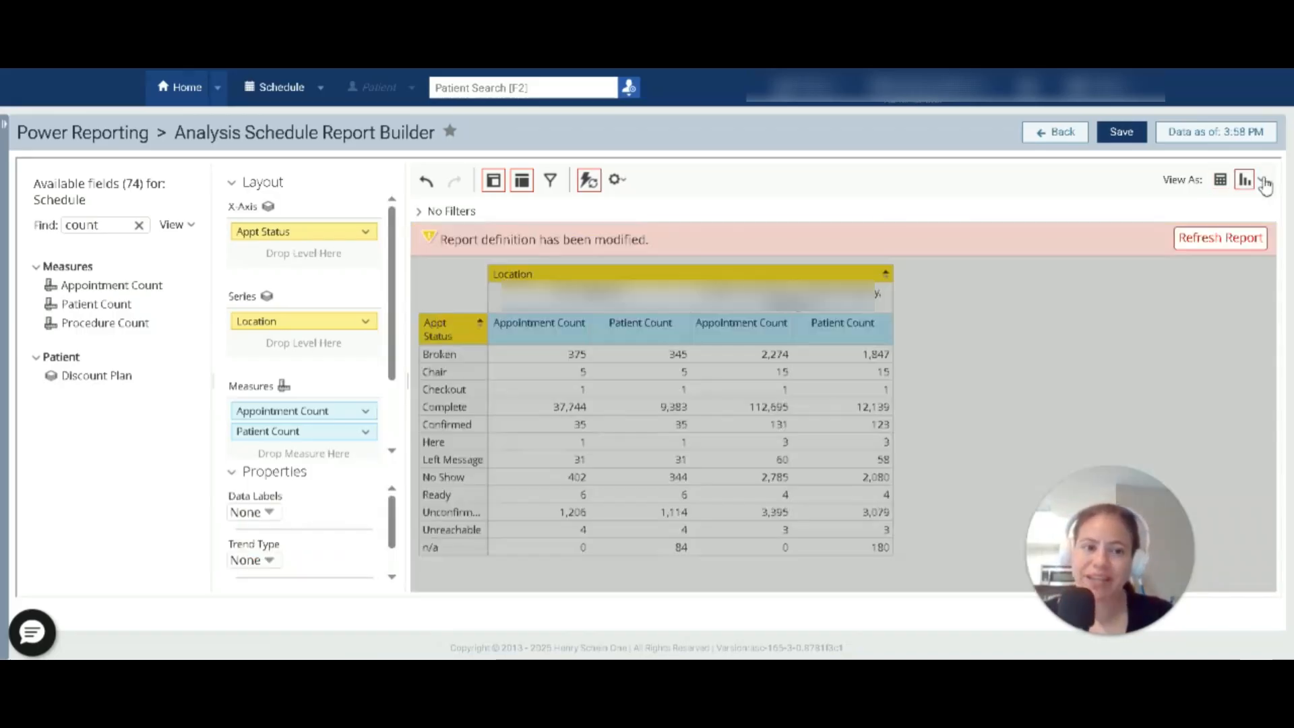
click(1262, 180)
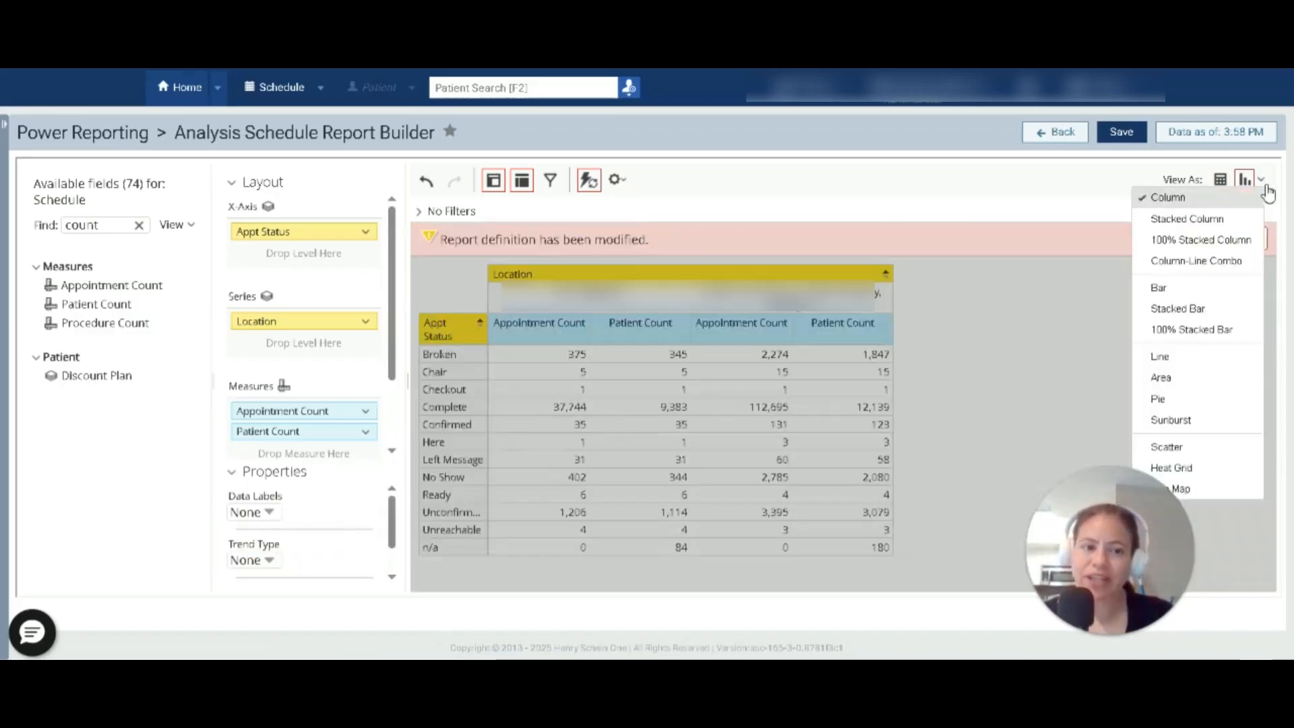
click(1161, 399)
click(1249, 239)
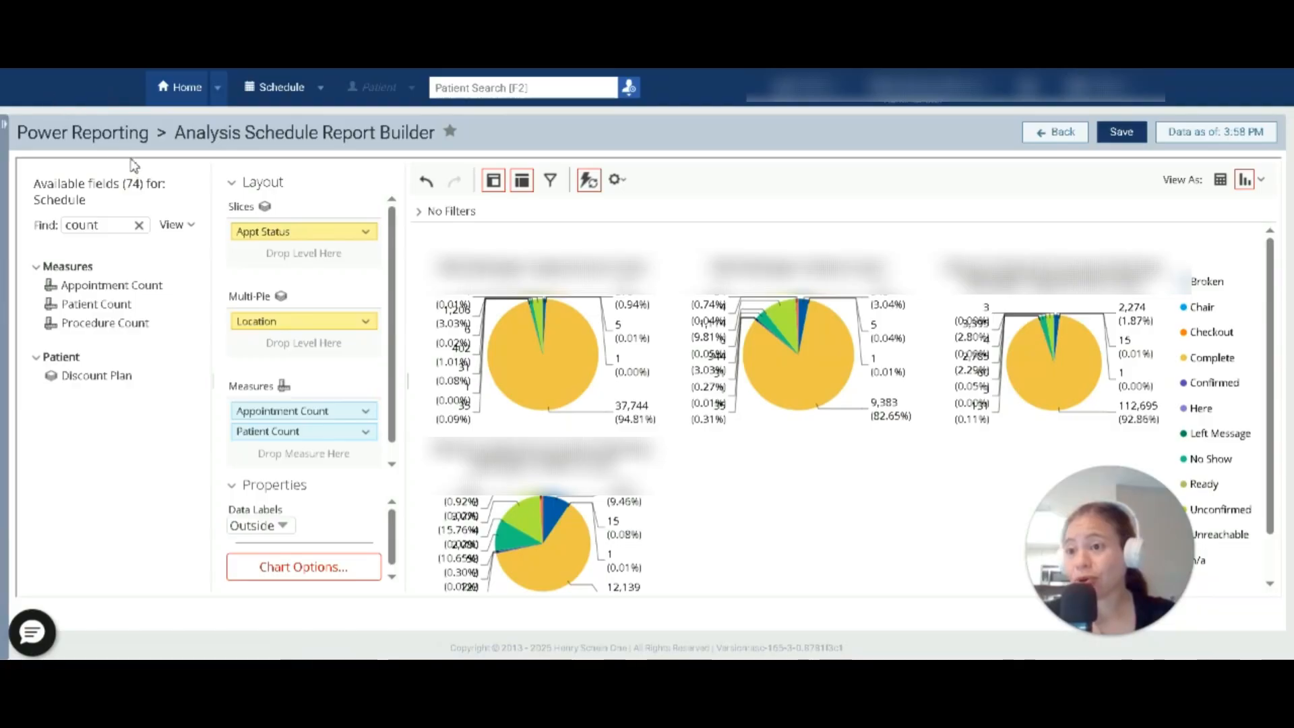
click(113, 134)
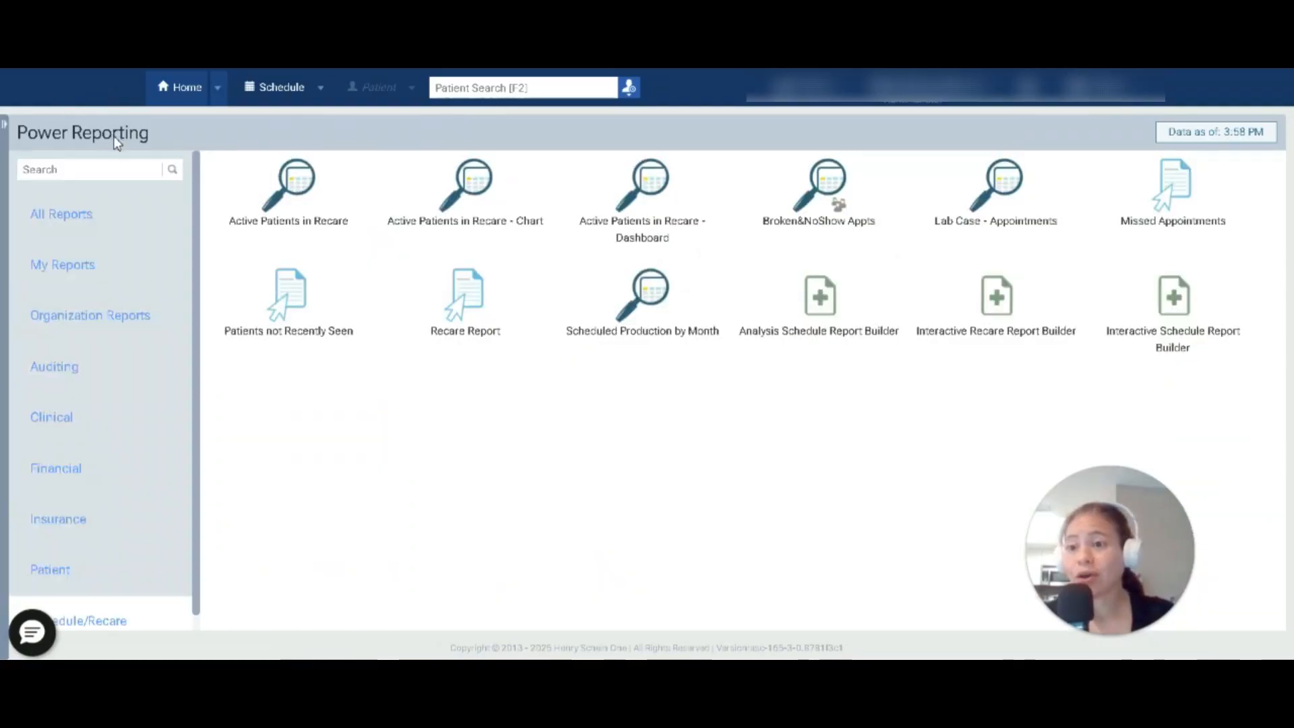